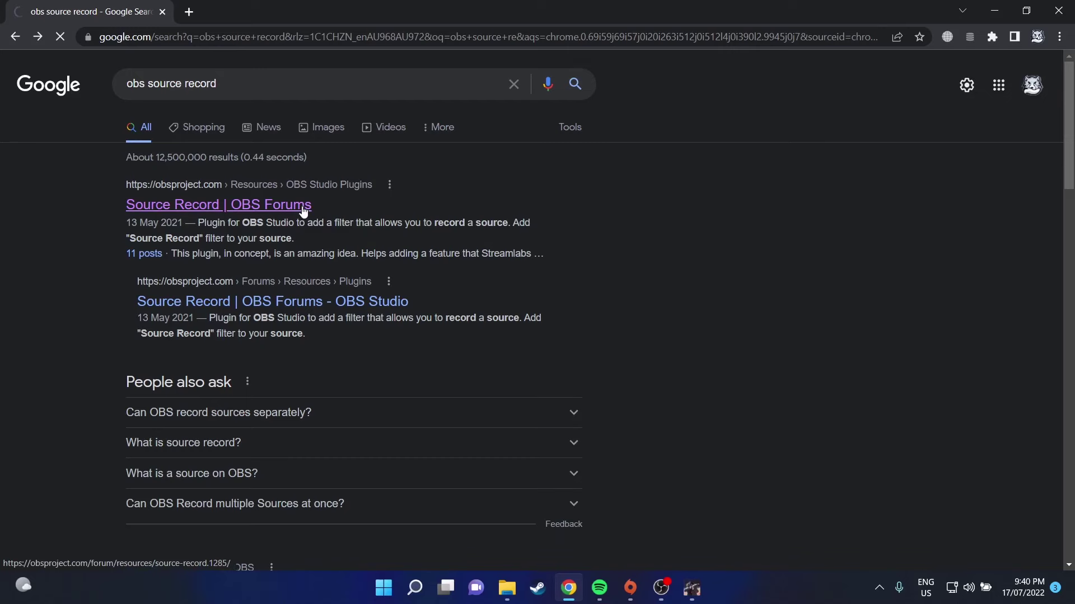
- Download the Source Record windows-installer.zip from the OBS Forums plugin page into Downloads
click(930, 250)
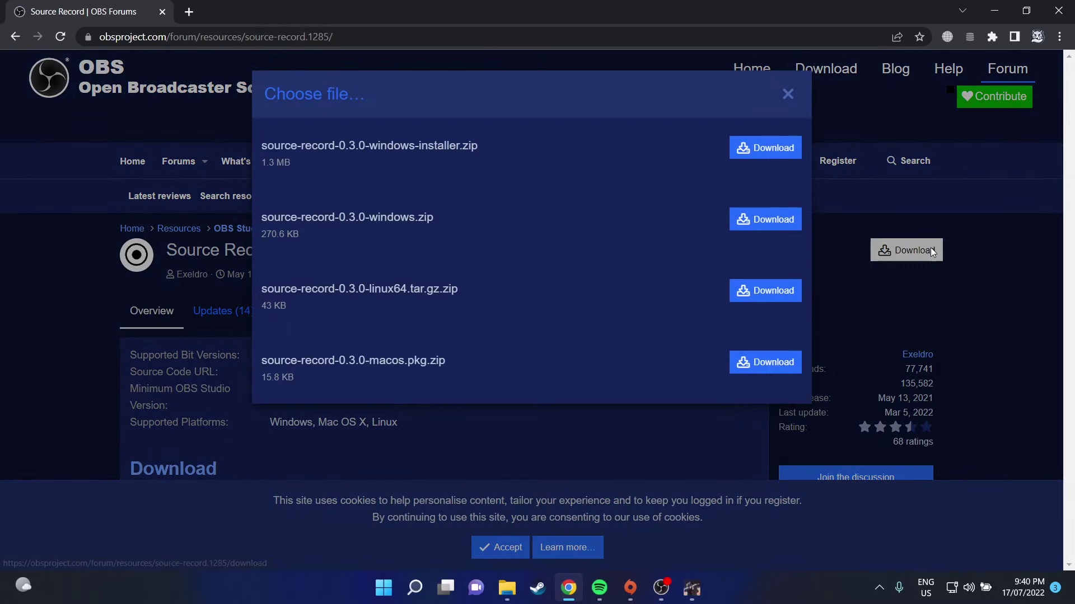
click(788, 147)
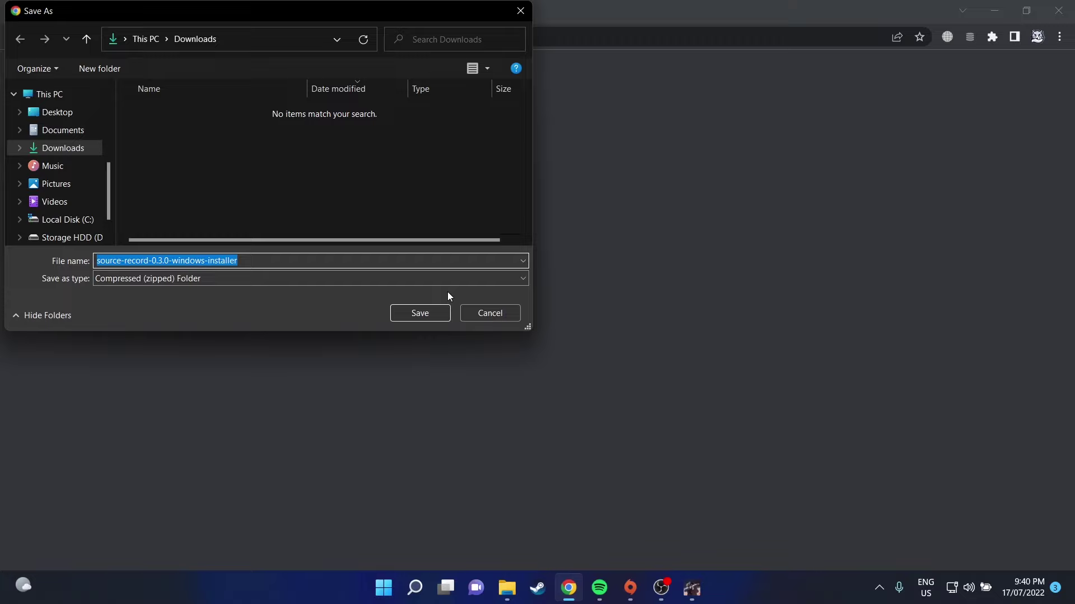
click(435, 309)
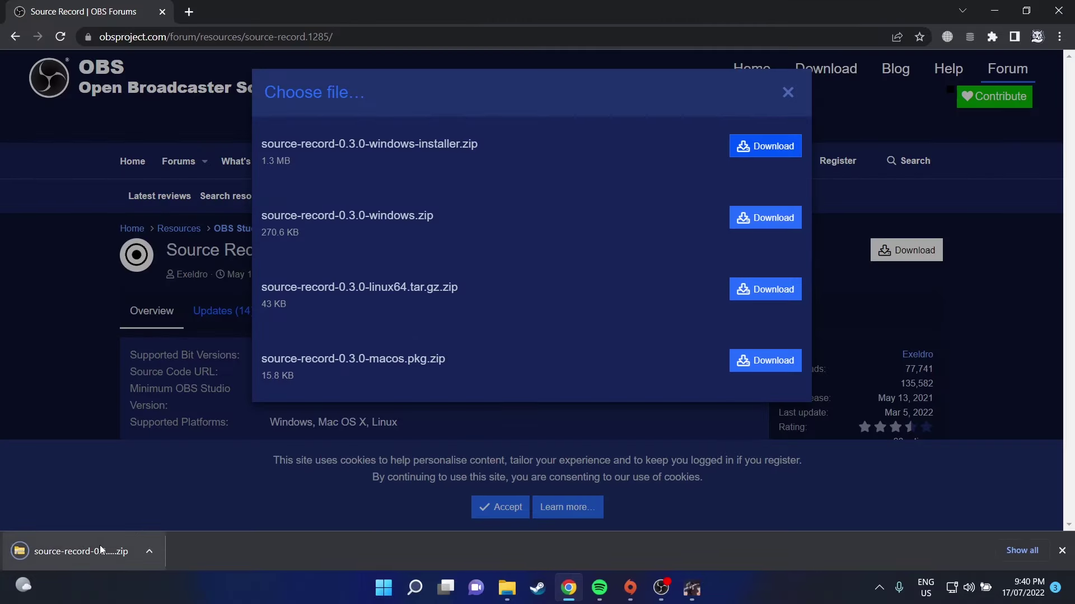
- Run the Source Record 0.3.0 installer from the downloaded zip, past the Windows warning
click(88, 551)
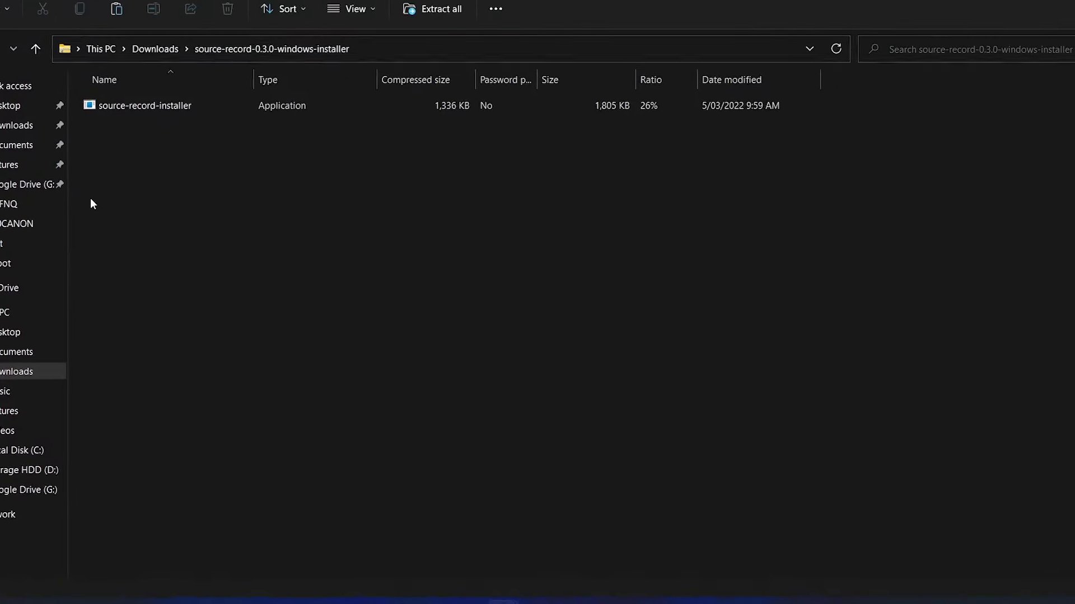
double_click(151, 105)
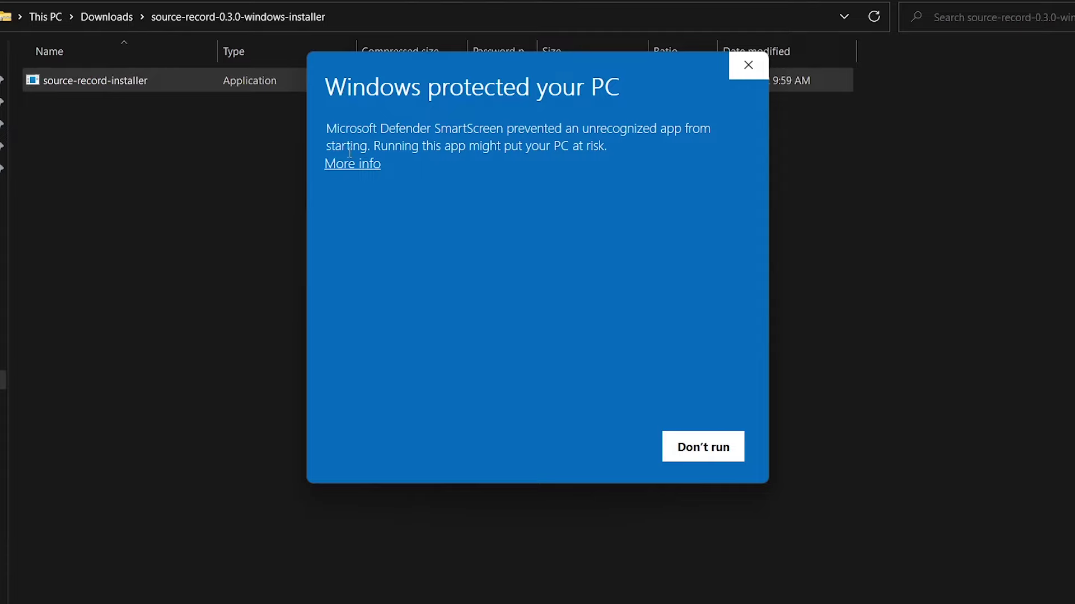
click(352, 163)
click(563, 453)
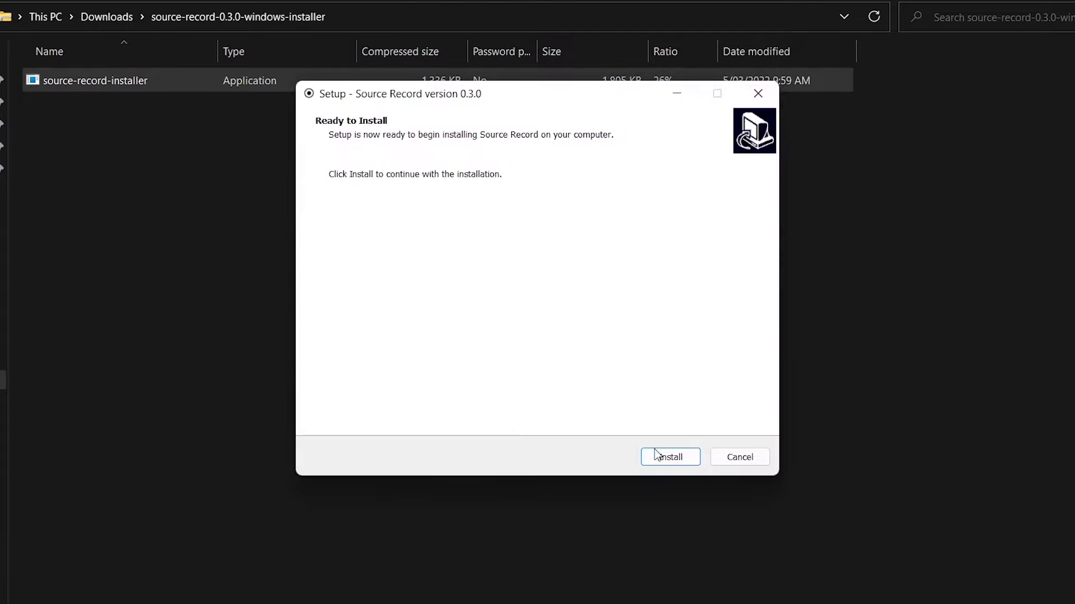
click(661, 455)
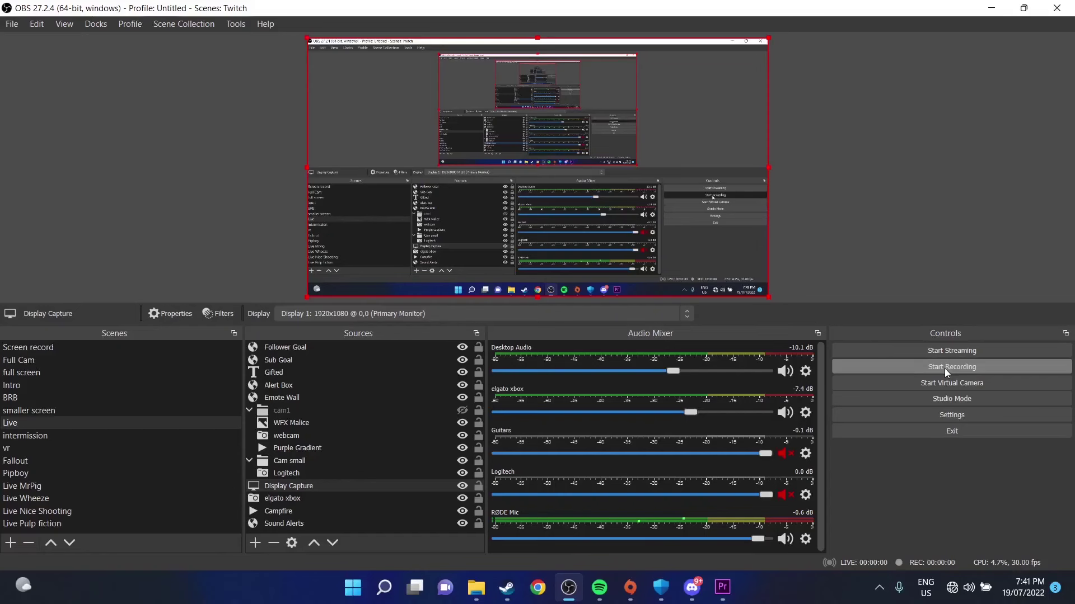
- Start recording, then add a Source Record effect filter to the Display Capture source
click(945, 368)
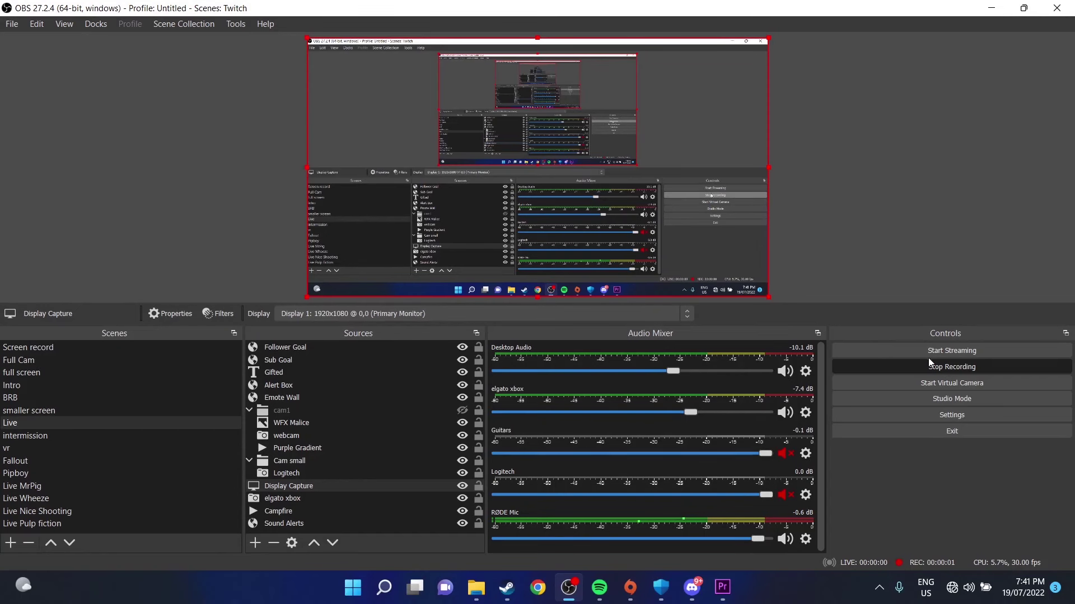
right_click(314, 489)
click(338, 472)
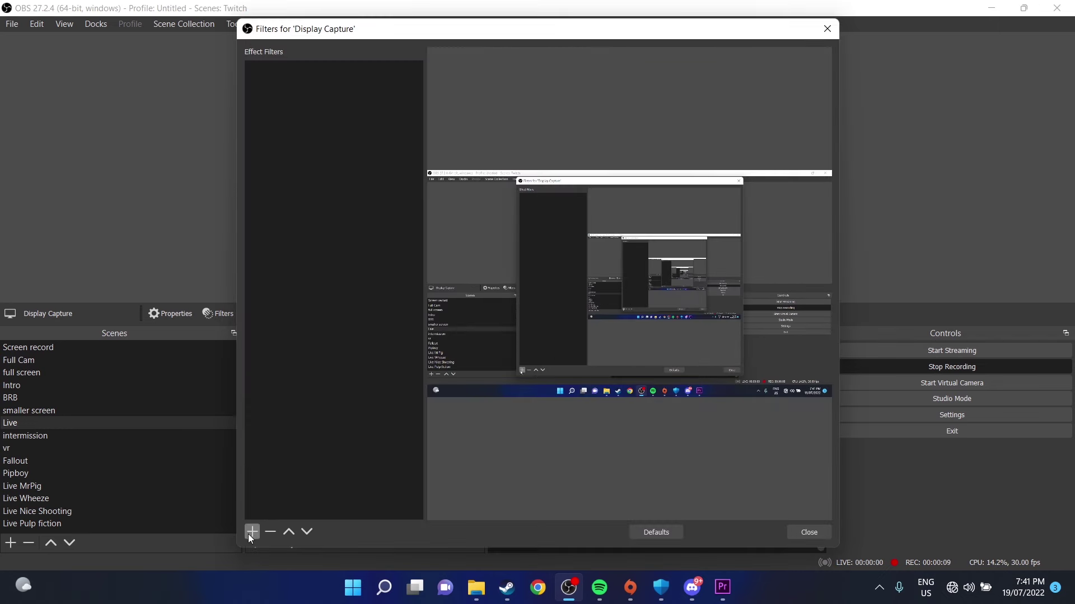
click(251, 533)
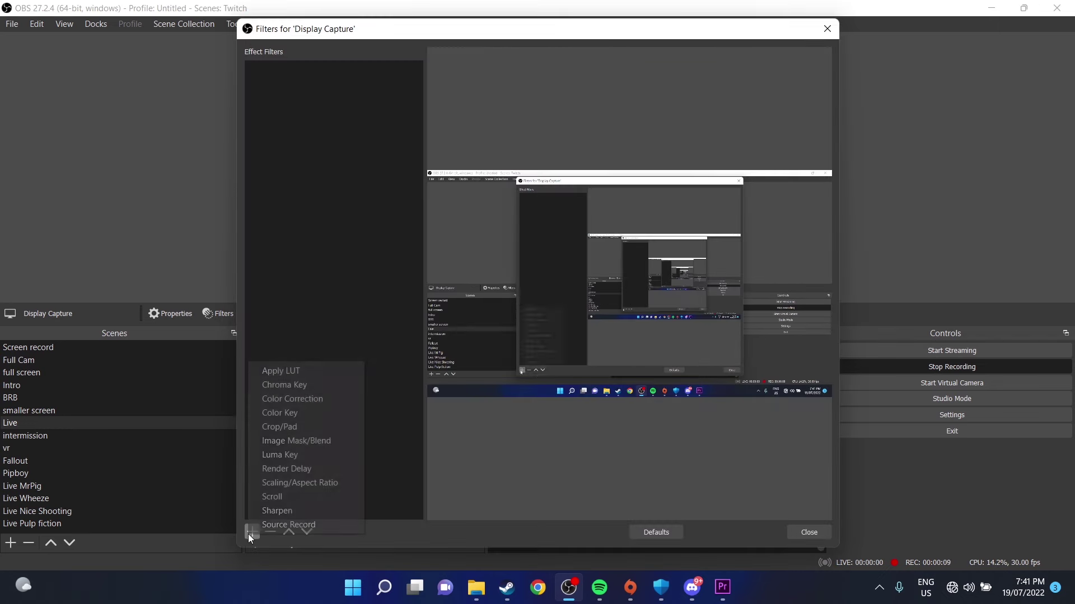
click(277, 525)
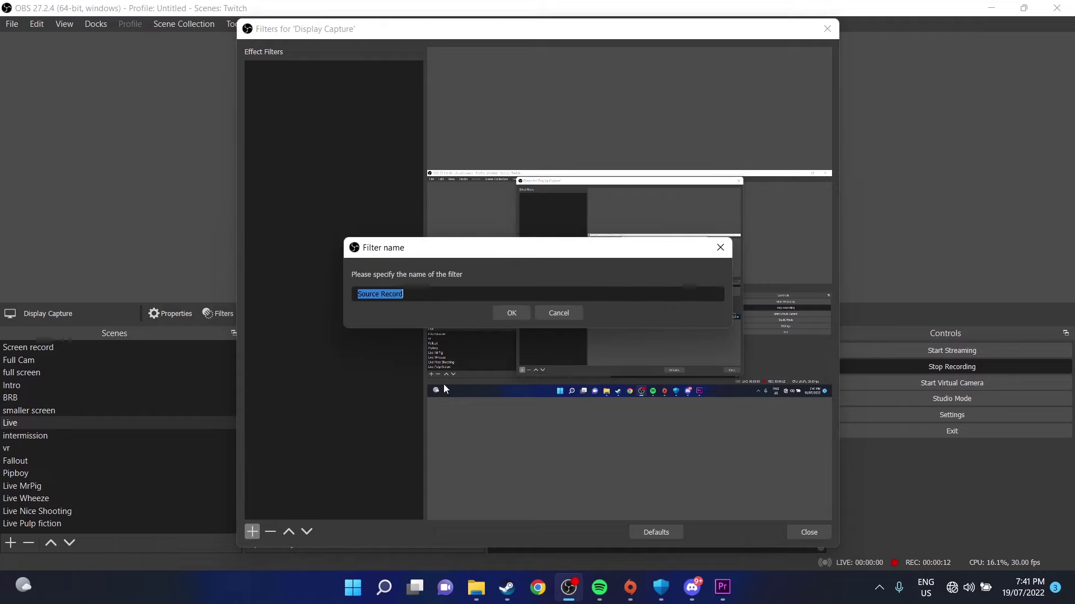
- Name the filter Source Record, disable it, and set Record Mode to Always
click(521, 316)
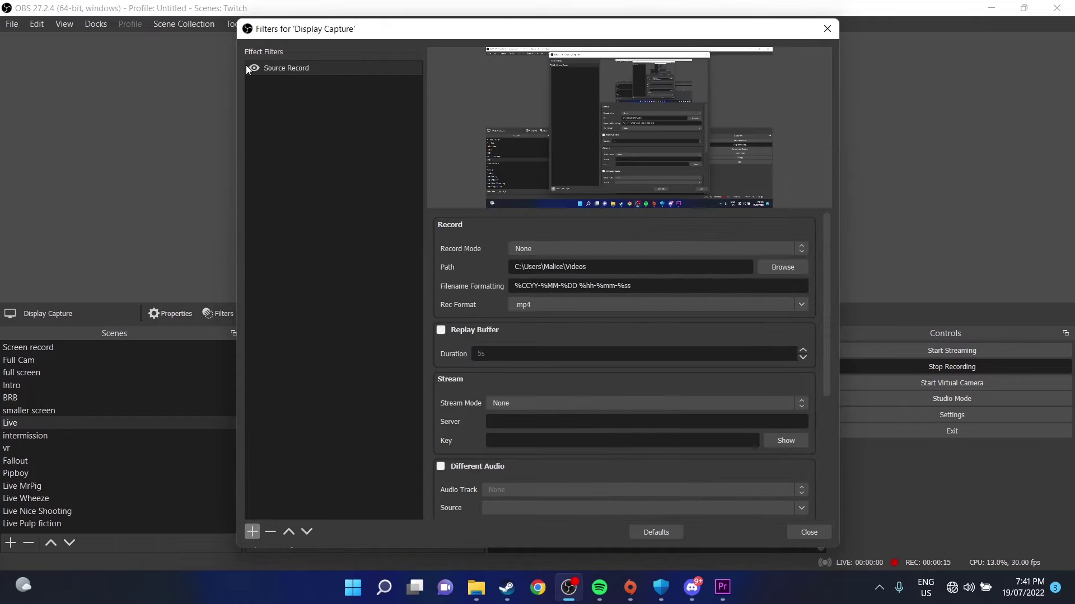
click(255, 70)
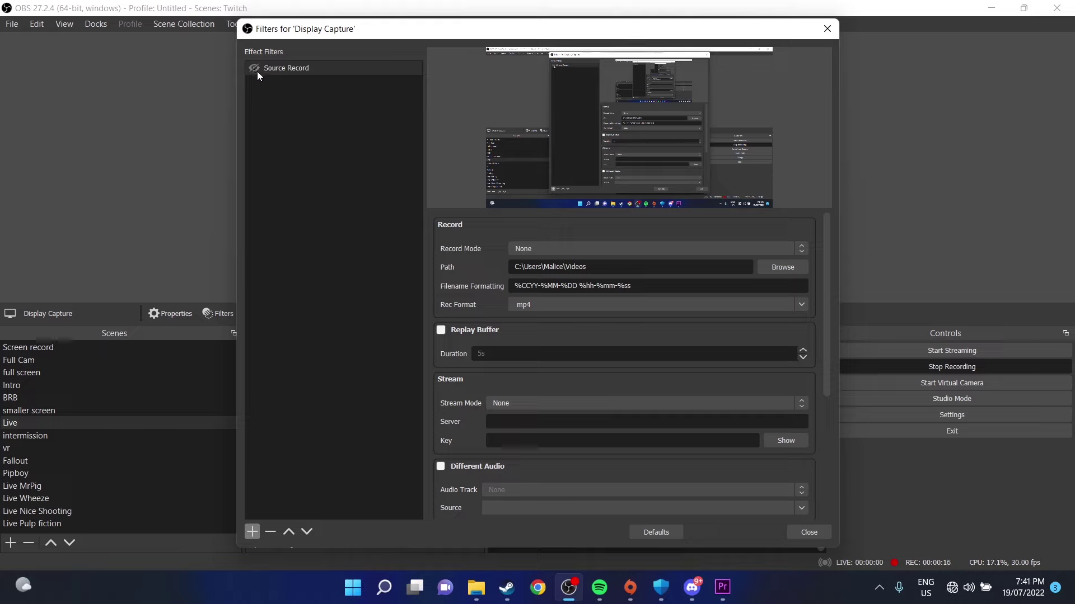
click(566, 249)
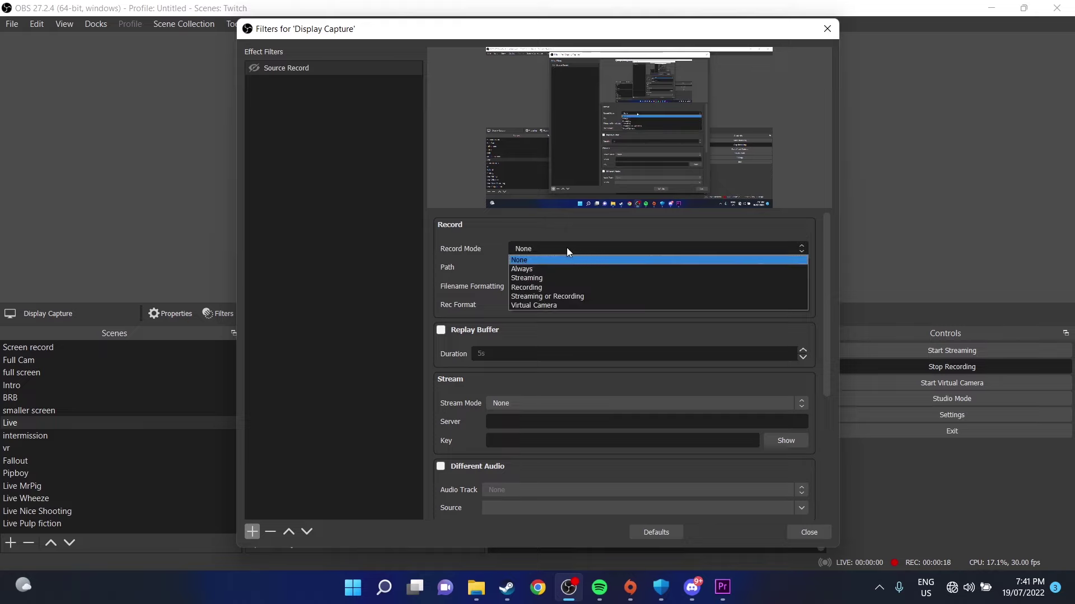
click(530, 270)
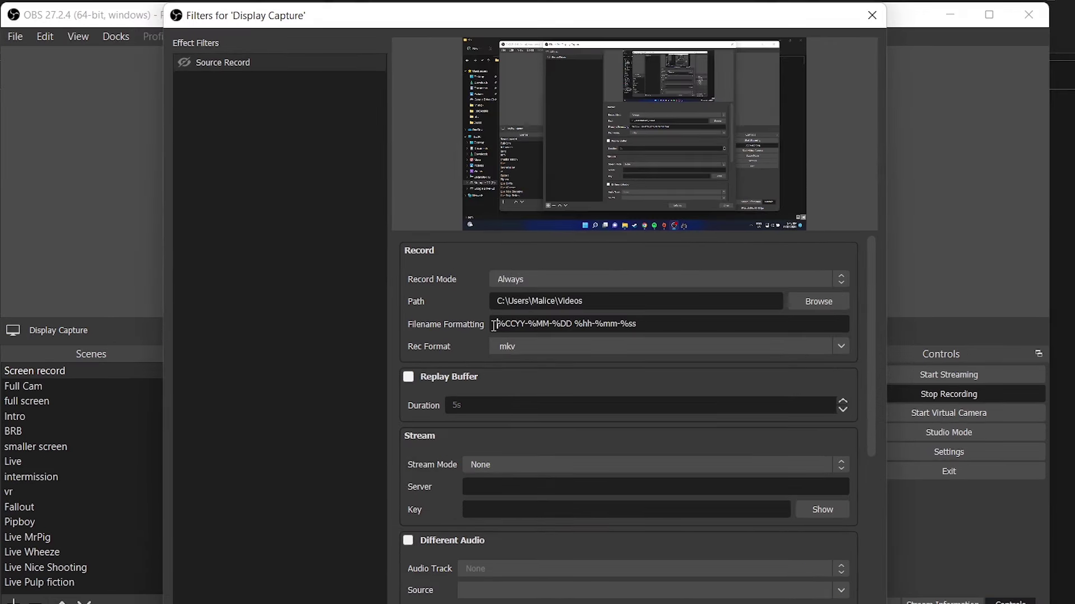
- Prefix the filename formatting with Stream_ and set the recording format to mp4
text(Stream)
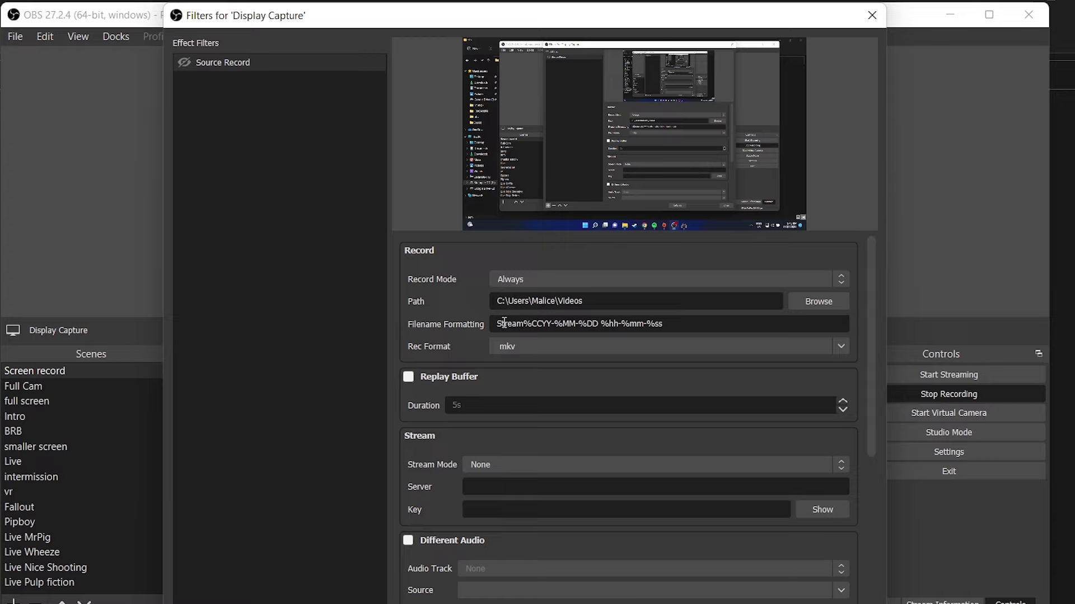
text(_)
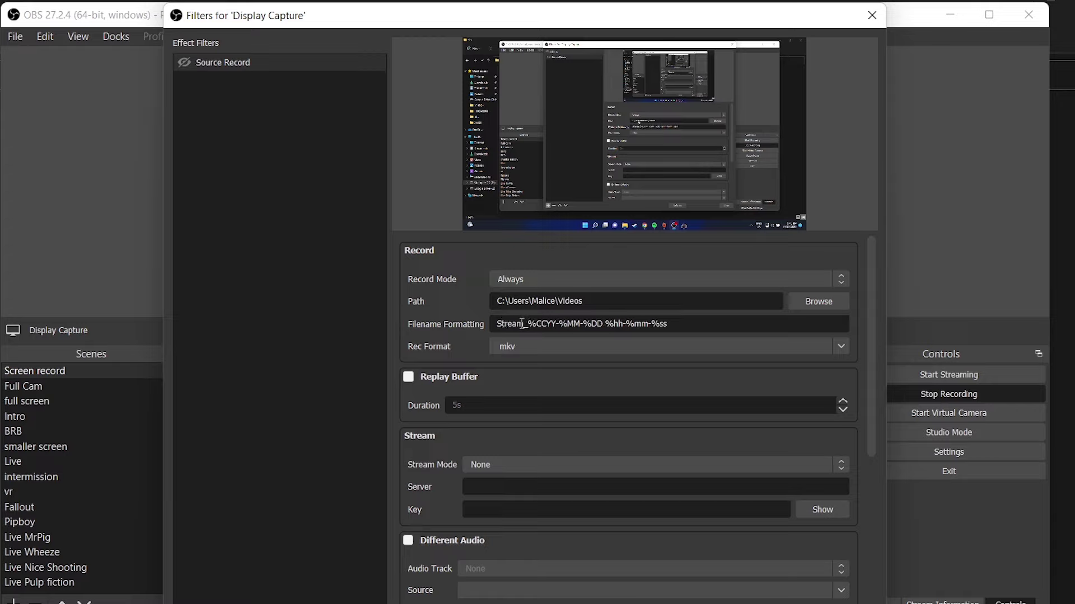
click(841, 347)
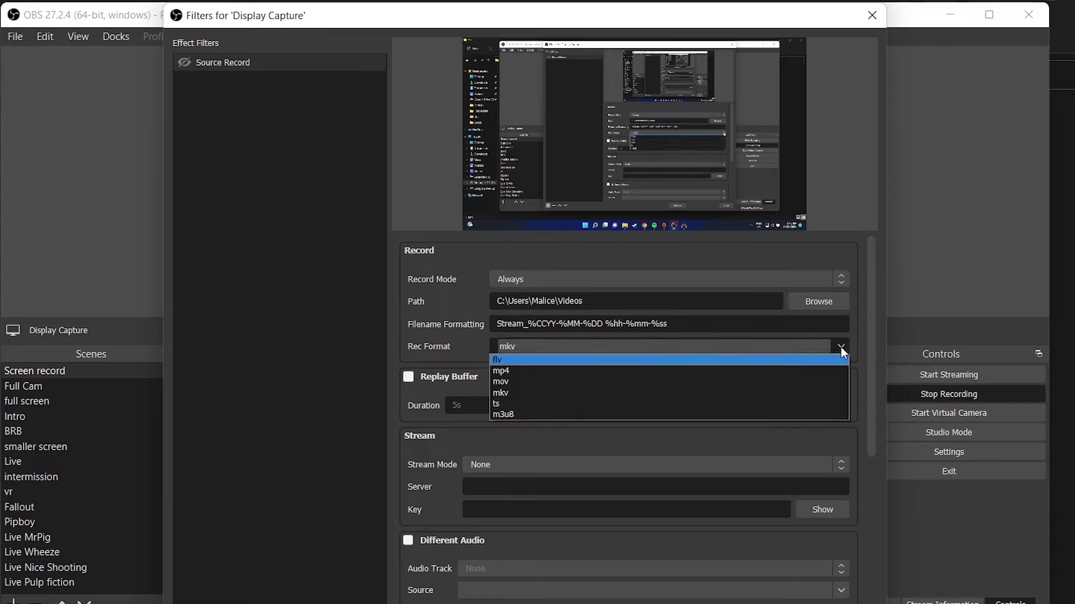
click(529, 371)
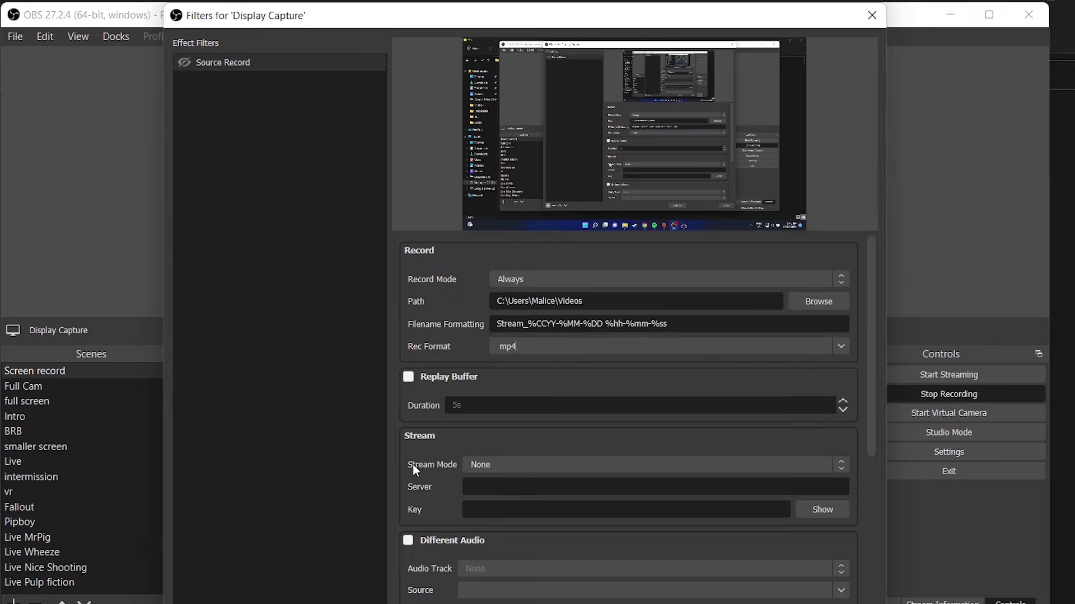
- Enable Different Audio for Source Record and set its audio track to Track 3
scroll(414, 470, down, 3)
click(409, 440)
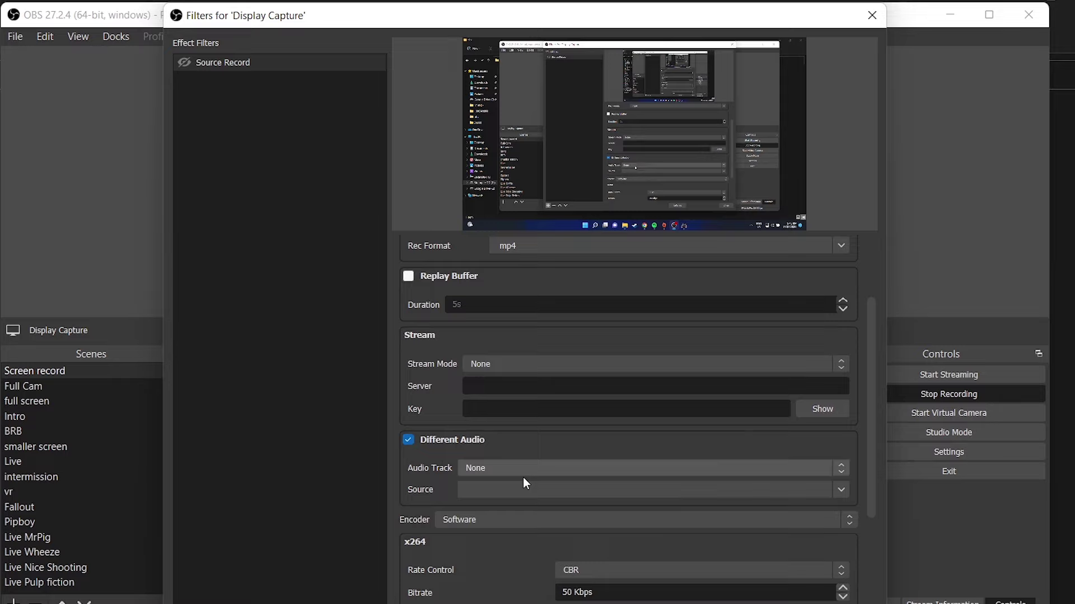
click(531, 470)
click(482, 513)
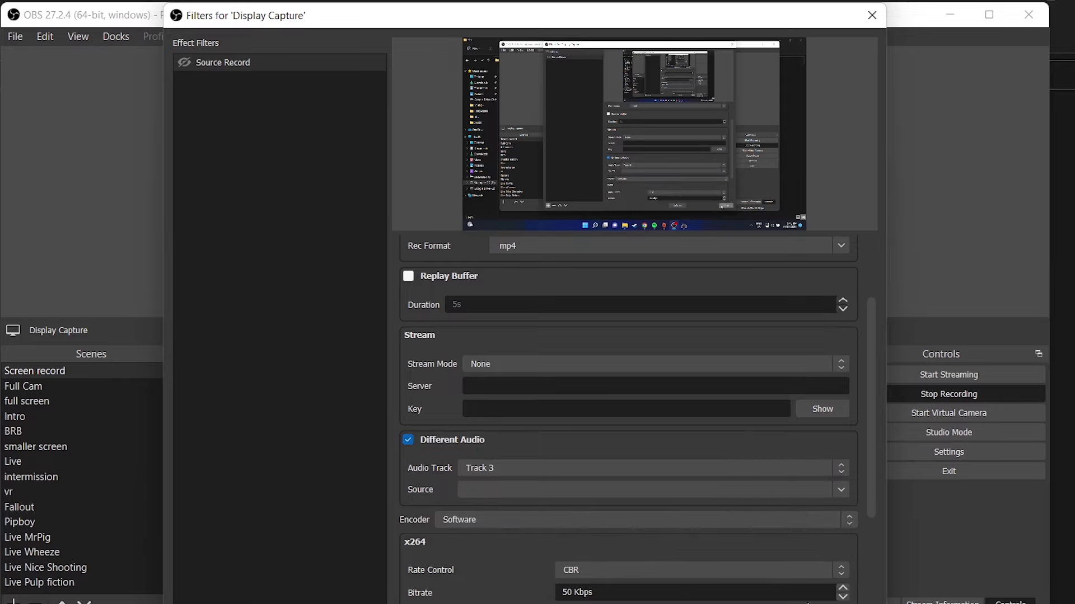
- Set the Source Record bitrate to 5000 Kbps and close the Filters window
scroll(710, 555, down, 4)
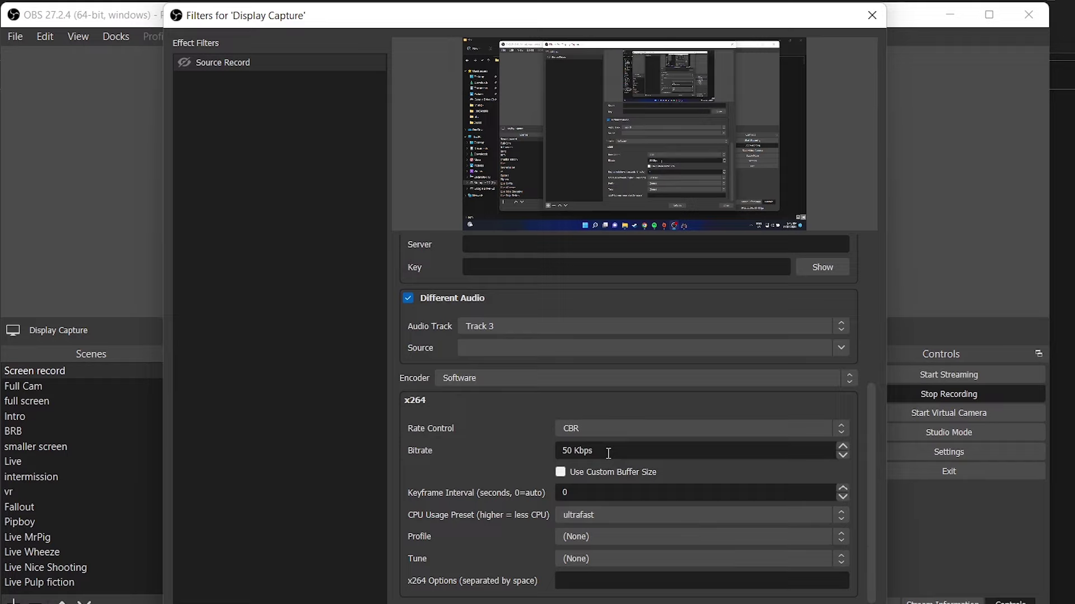
double_click(567, 452)
text(5000)
key(Escape)
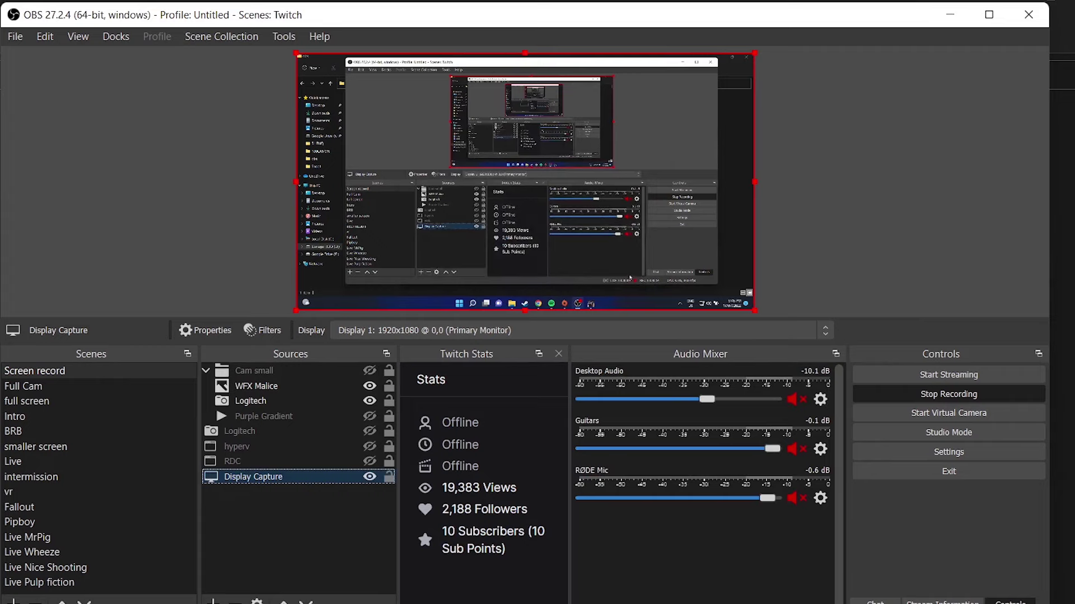
click(17, 38)
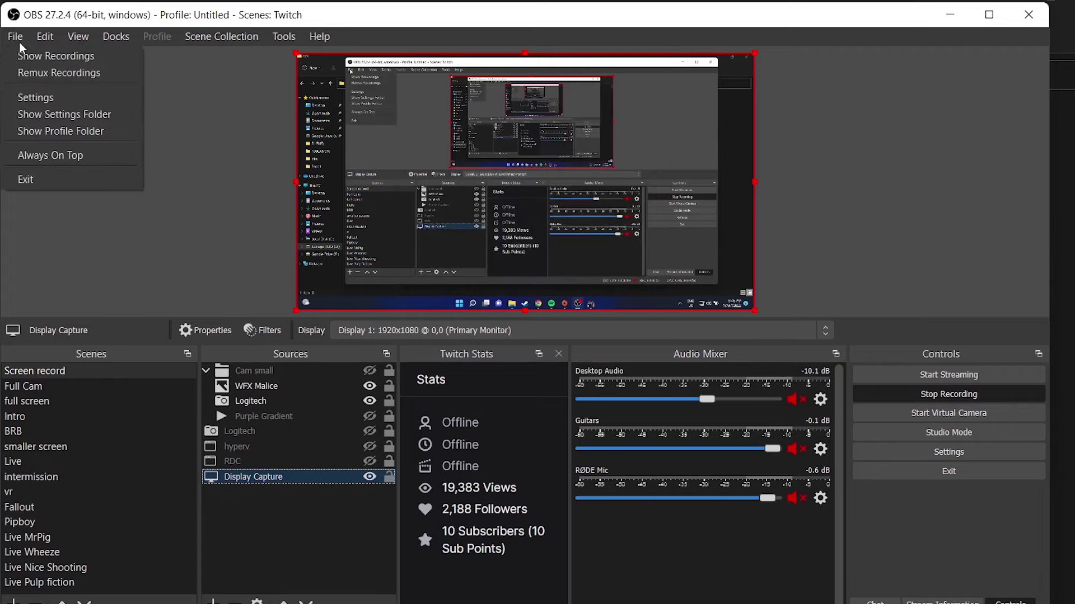
click(31, 96)
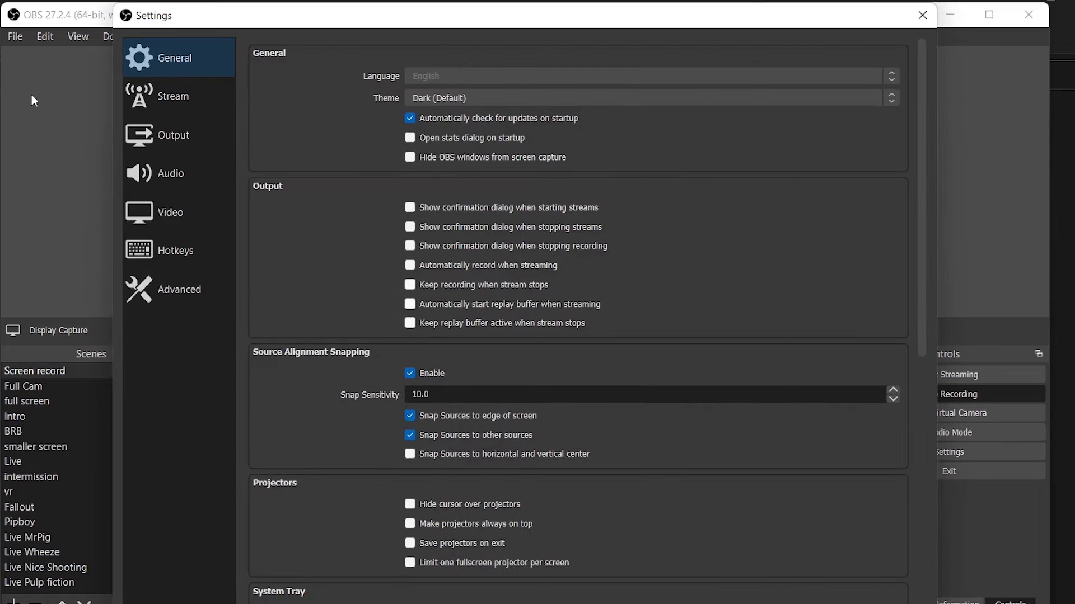
click(169, 135)
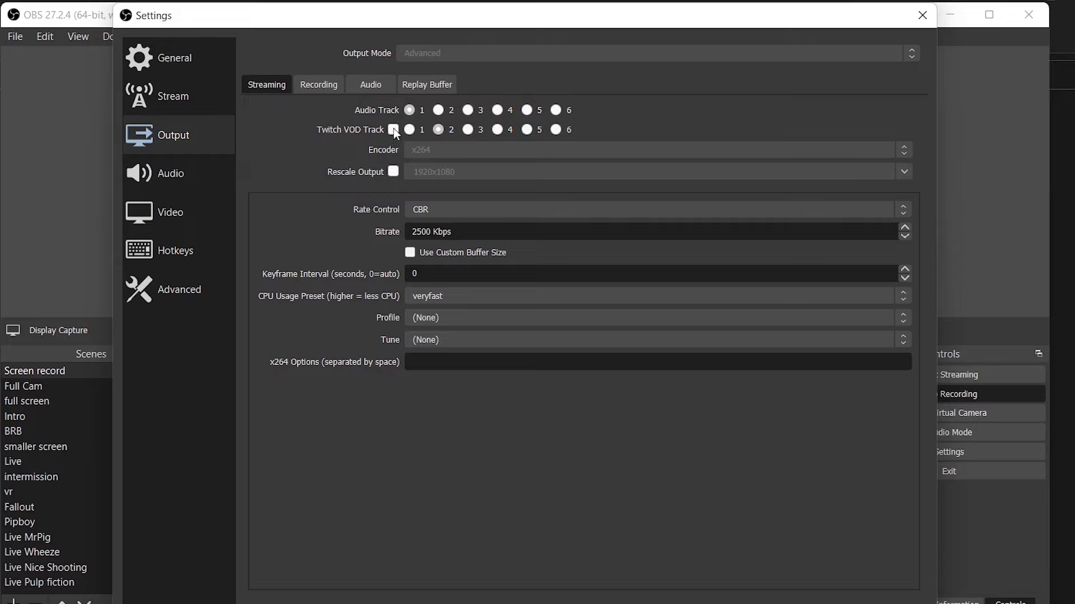
click(922, 15)
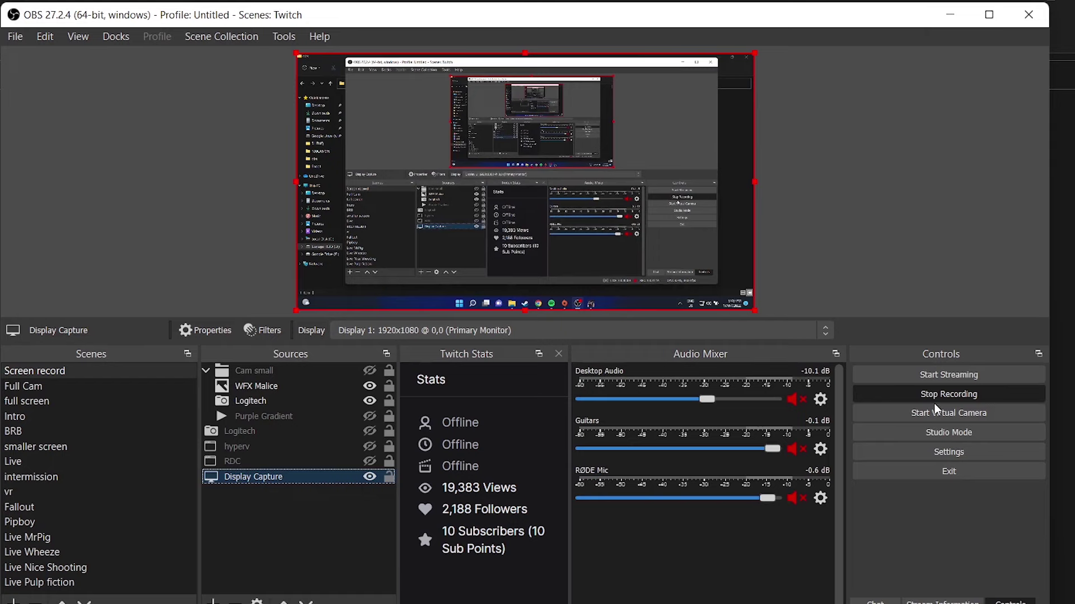
- Untick track 3 for Guitars and RØDE Mic in Advanced Audio Properties
click(821, 403)
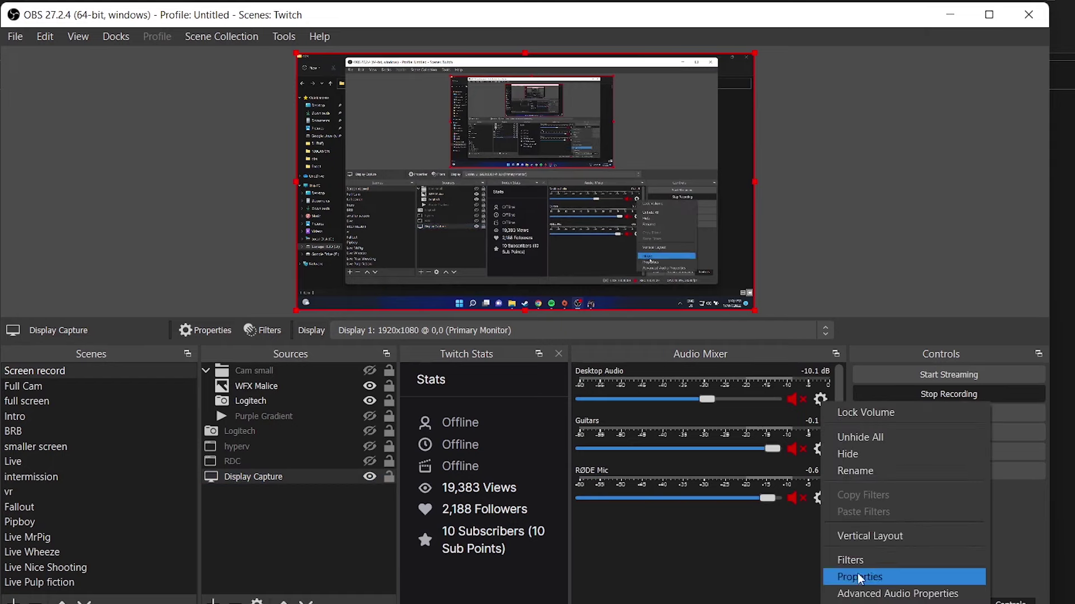
click(865, 594)
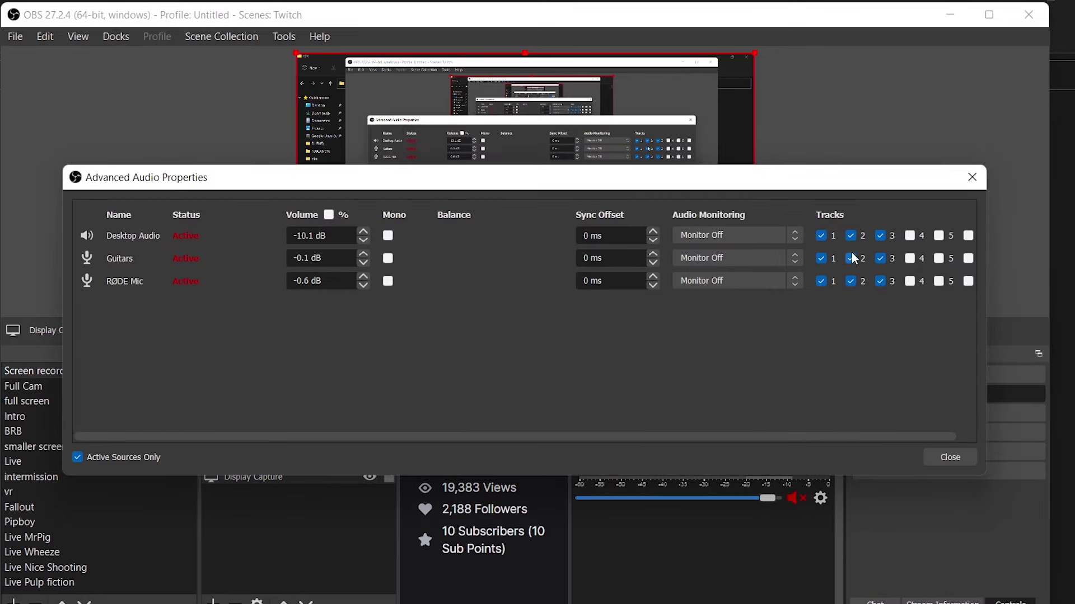
click(881, 260)
click(881, 284)
click(949, 458)
- Go to the Hotkeys page of OBS Settings and scroll to the Display Capture entries
click(14, 36)
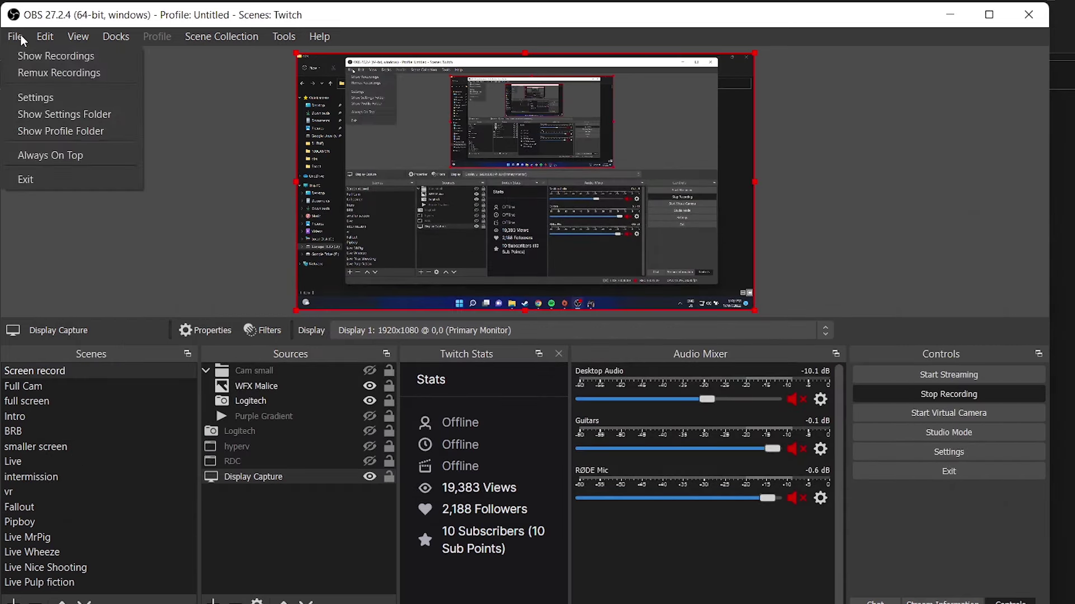
click(43, 97)
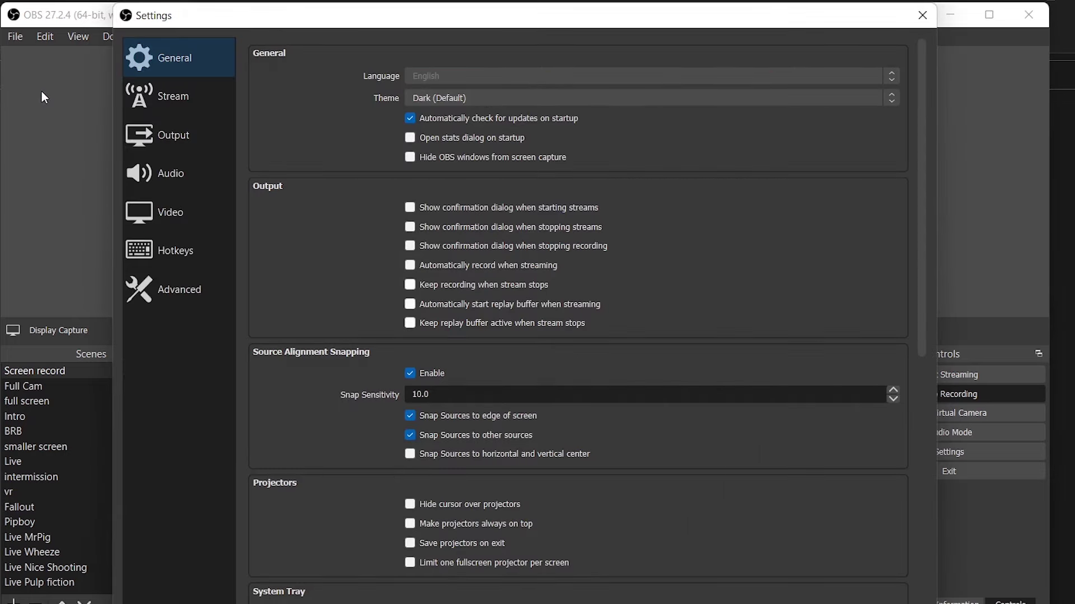
click(178, 250)
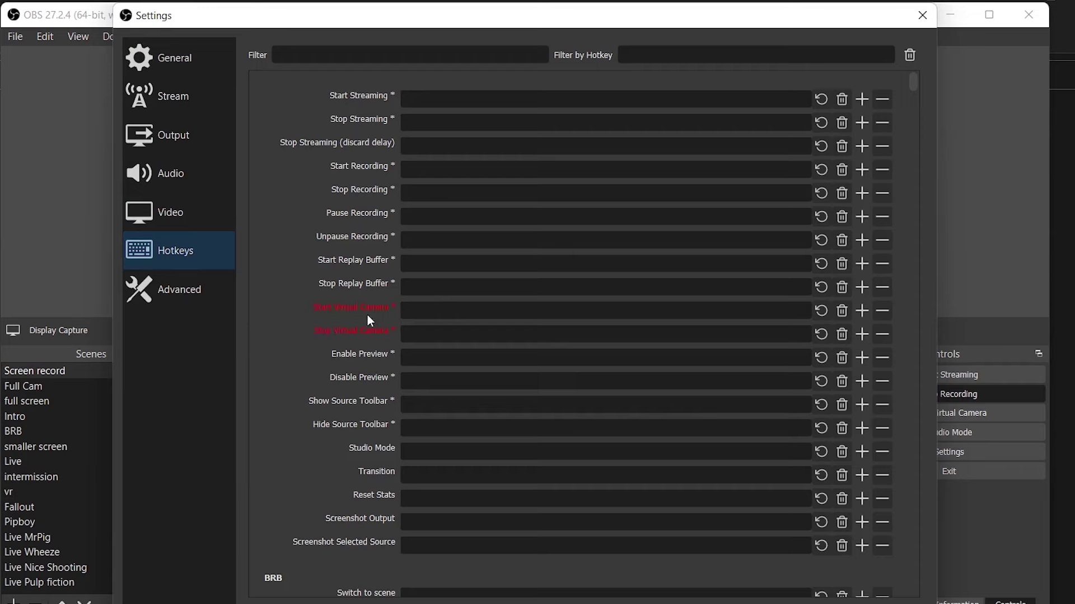
scroll(385, 324, down, 5)
scroll(385, 321, down, 10)
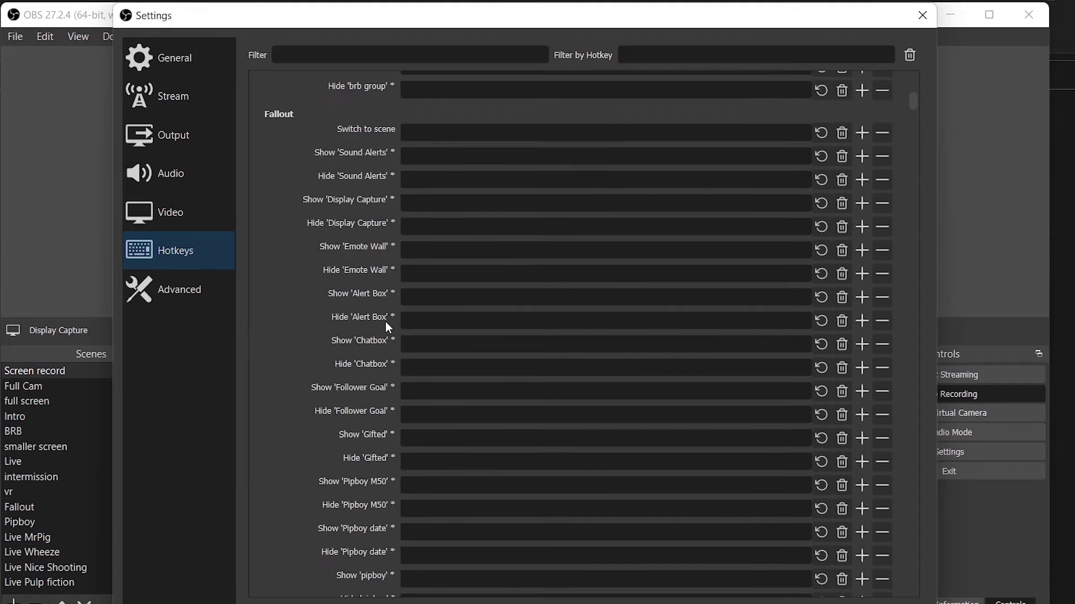
scroll(325, 211, down, 10)
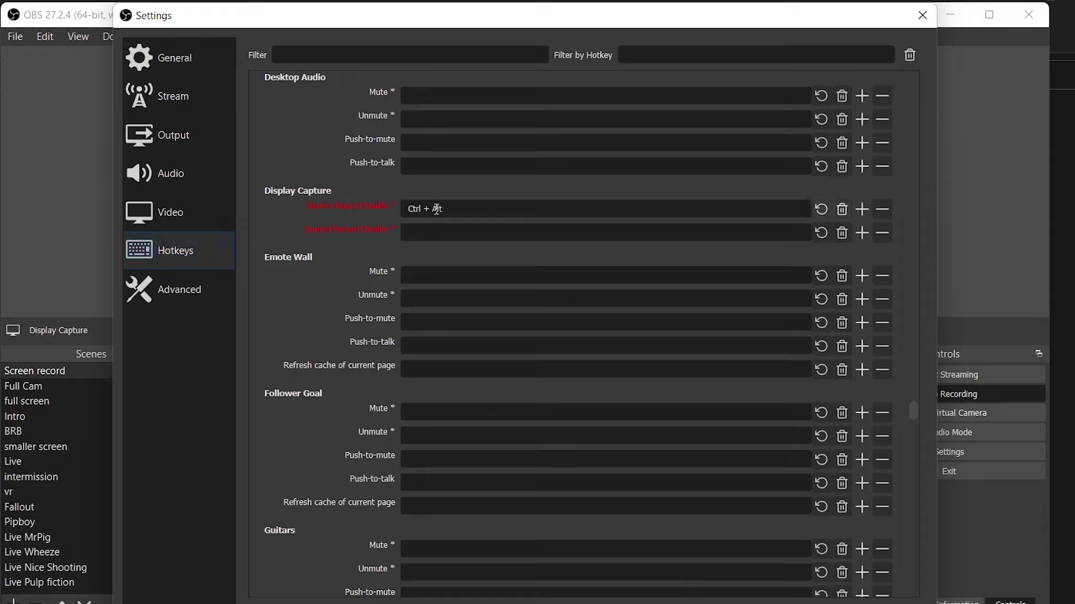
- Bind Source Record Enable to Ctrl+Alt+Shift+O and Source Record Disable to Ctrl+Alt+Shift+P
key(shift)
key(ctrl+alt+shift+o)
key(ctrl+alt+shift)
key(ctrl+alt+shift+p)
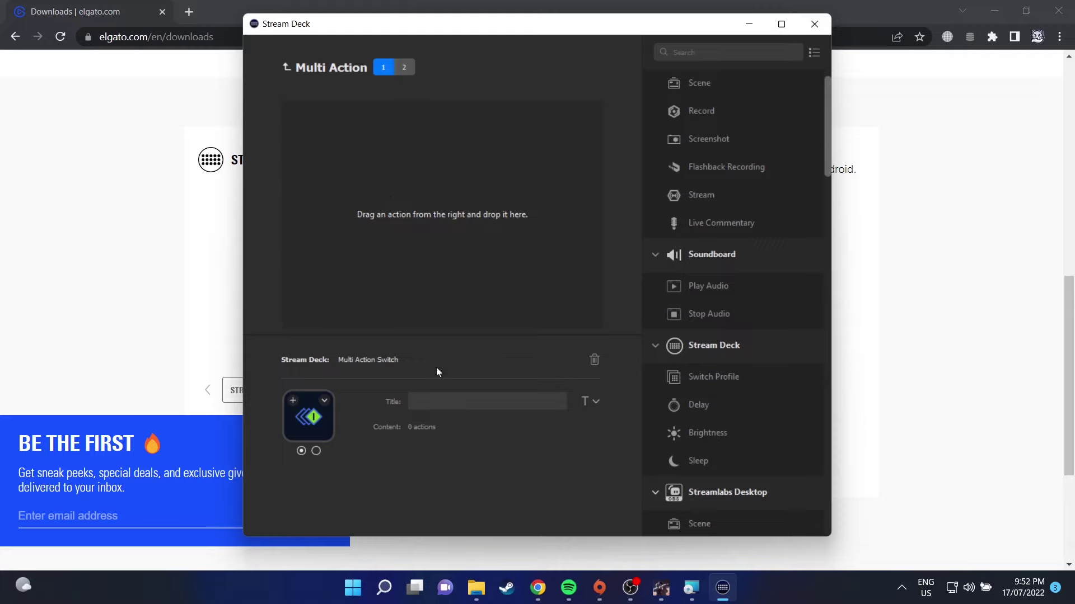
- Drag the System Hotkey action into page 1 of the Multi Action Switch
scroll(724, 391, up, 1)
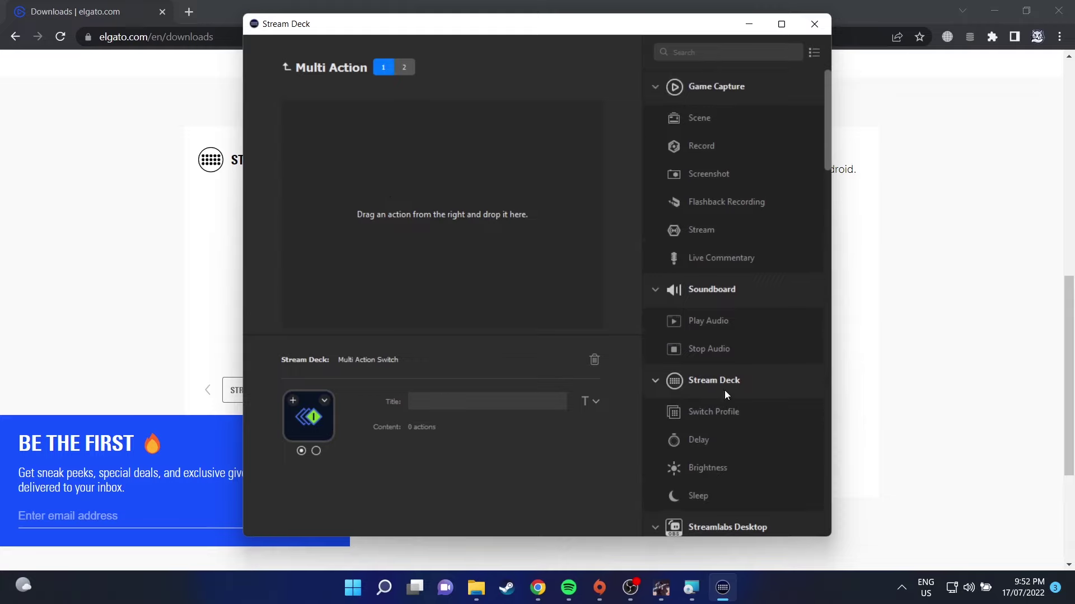
scroll(728, 389, down, 3)
scroll(729, 385, down, 7)
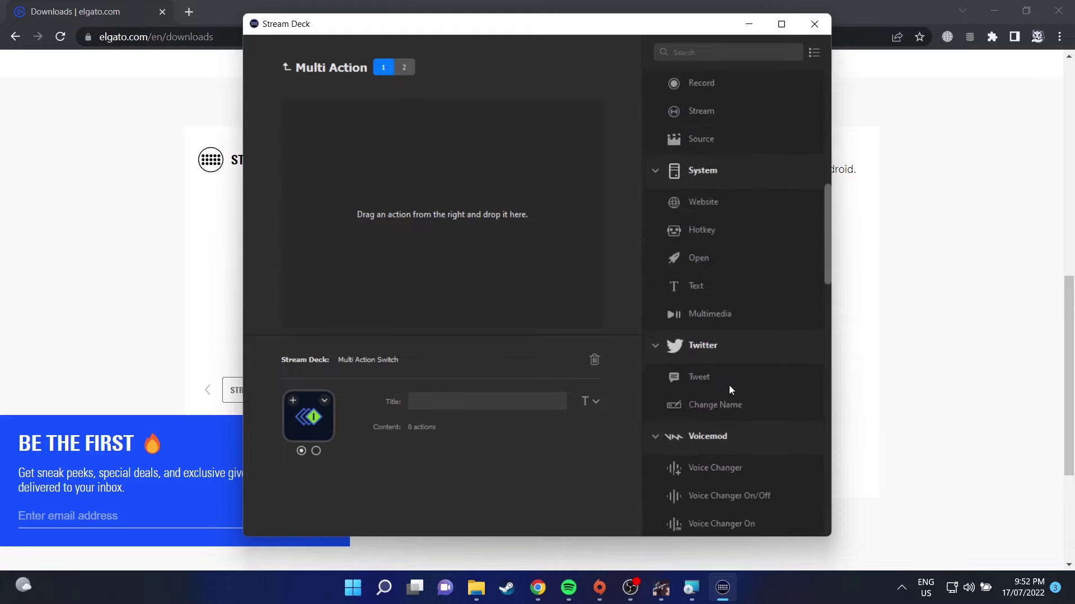
scroll(728, 388, down, 7)
scroll(727, 387, down, 9)
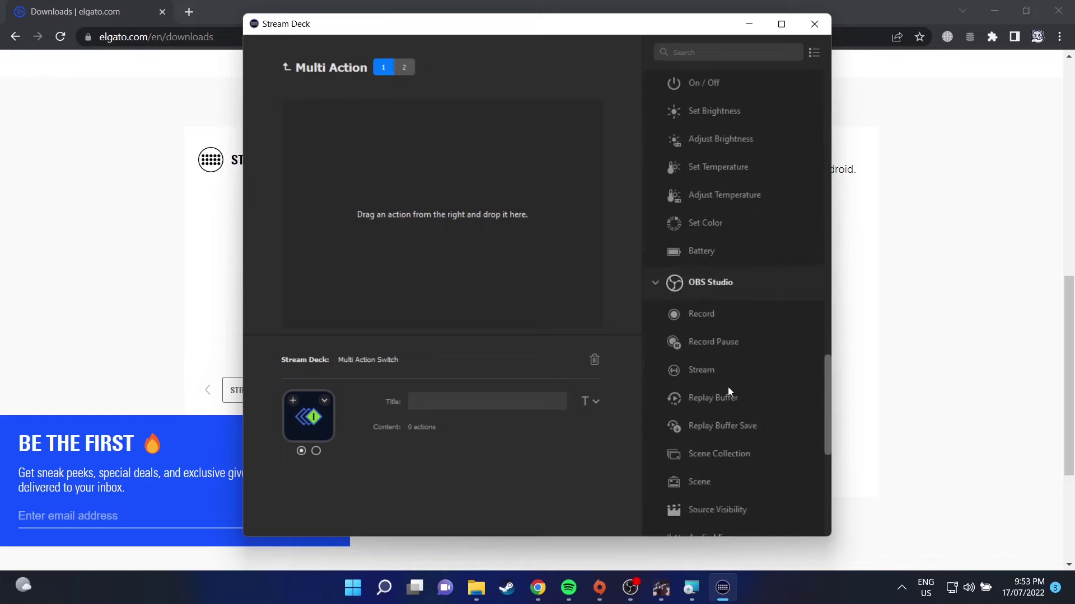
scroll(728, 388, down, 8)
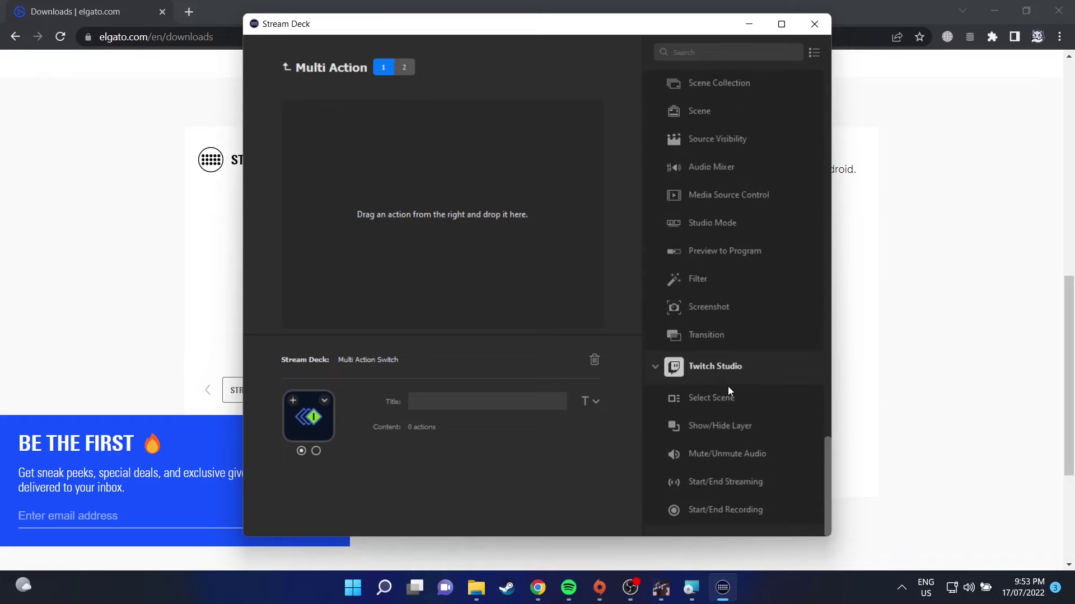
scroll(729, 390, up, 20)
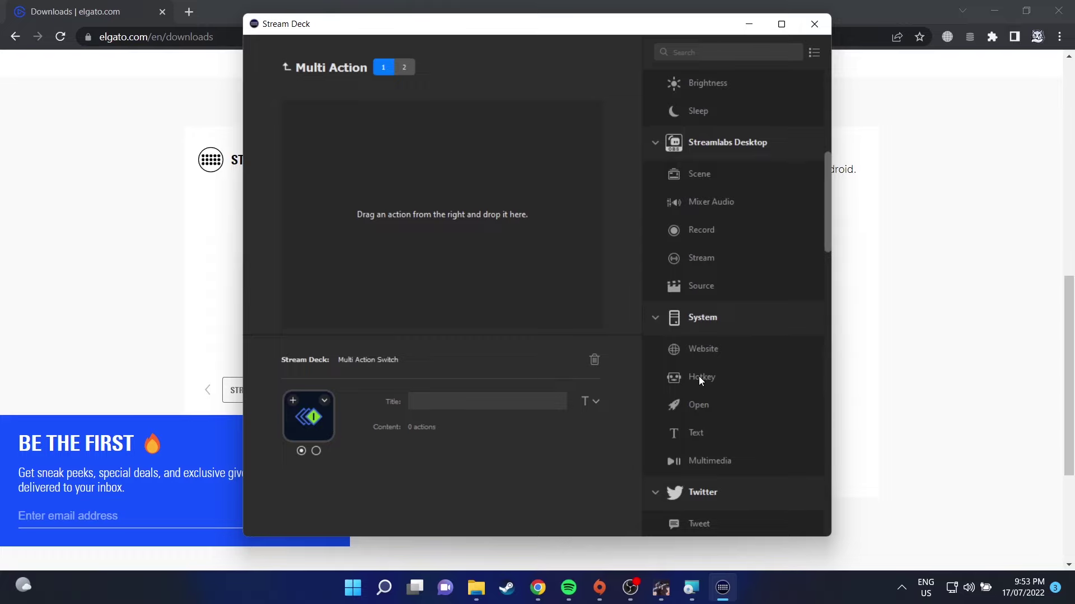
drag(700, 378, 423, 231)
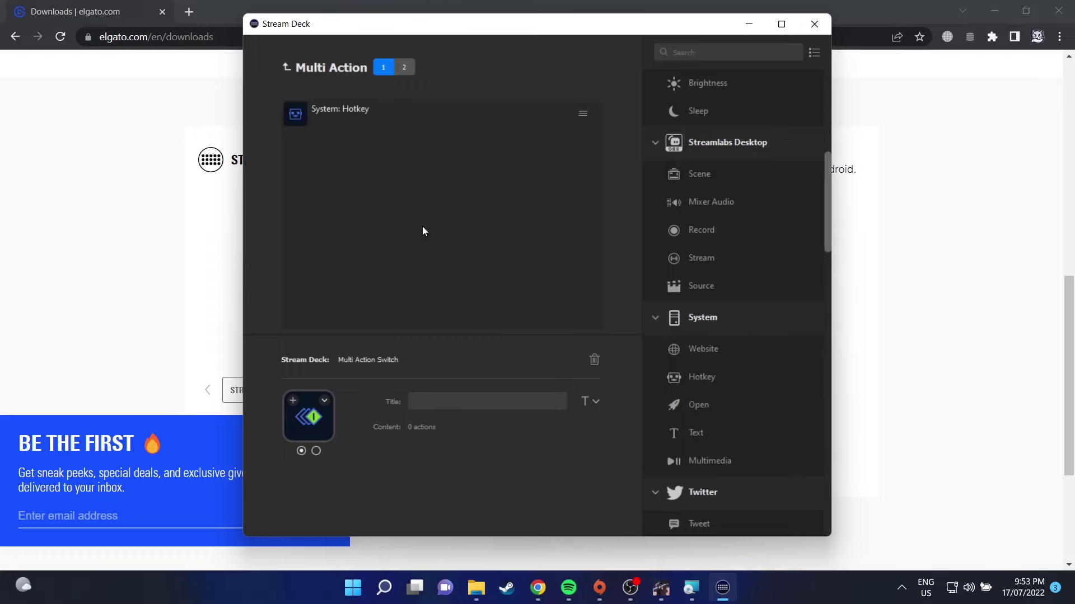
- Record Ctrl+Alt+Shift+O as the first state's hotkey
click(324, 112)
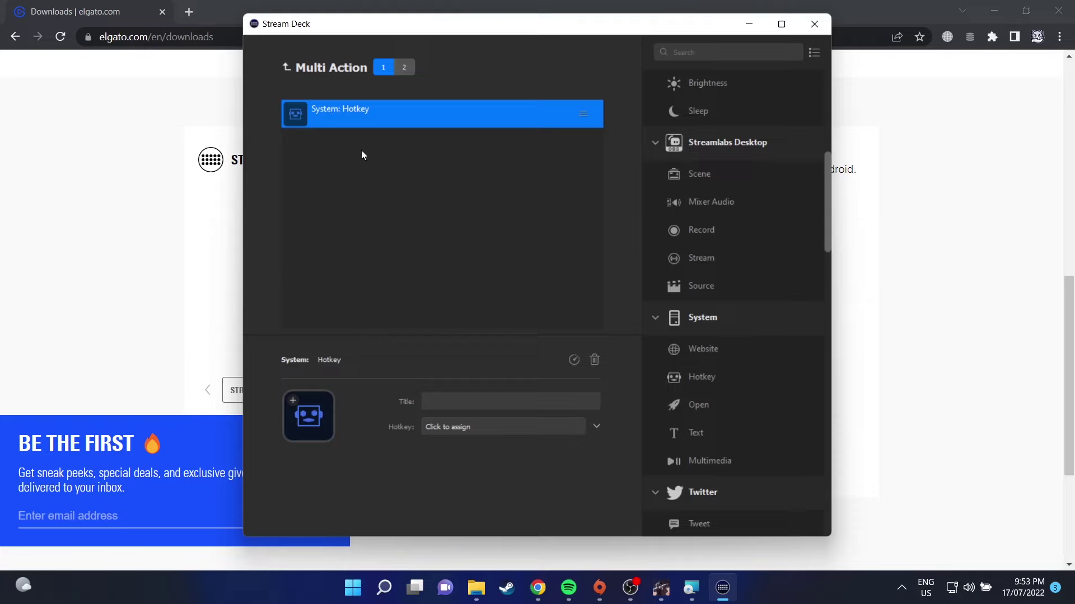
click(456, 428)
key(ctrl)
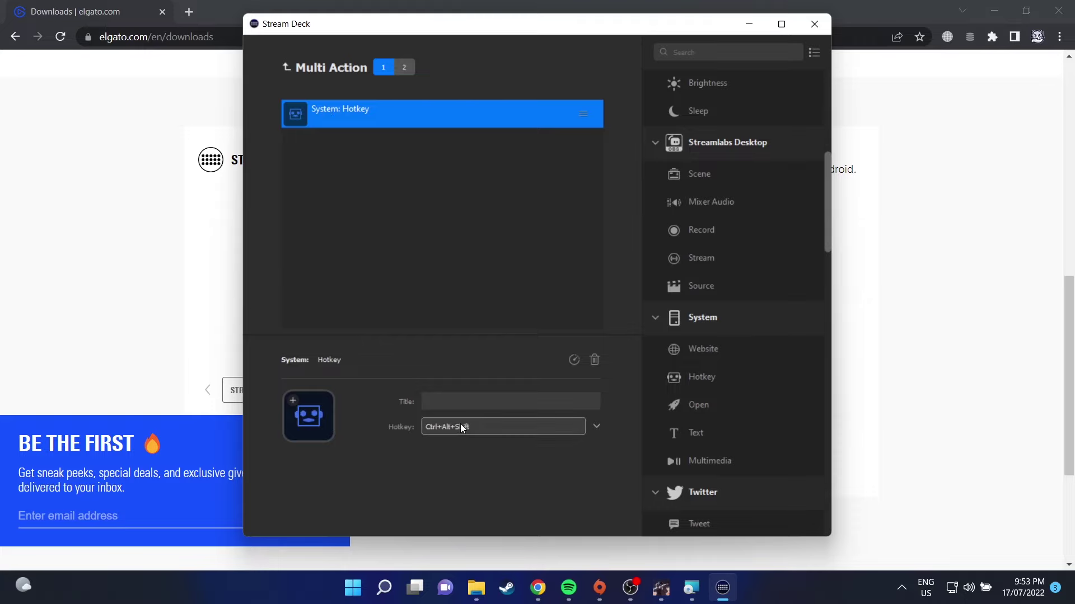
key(ctrl+alt+shift+o)
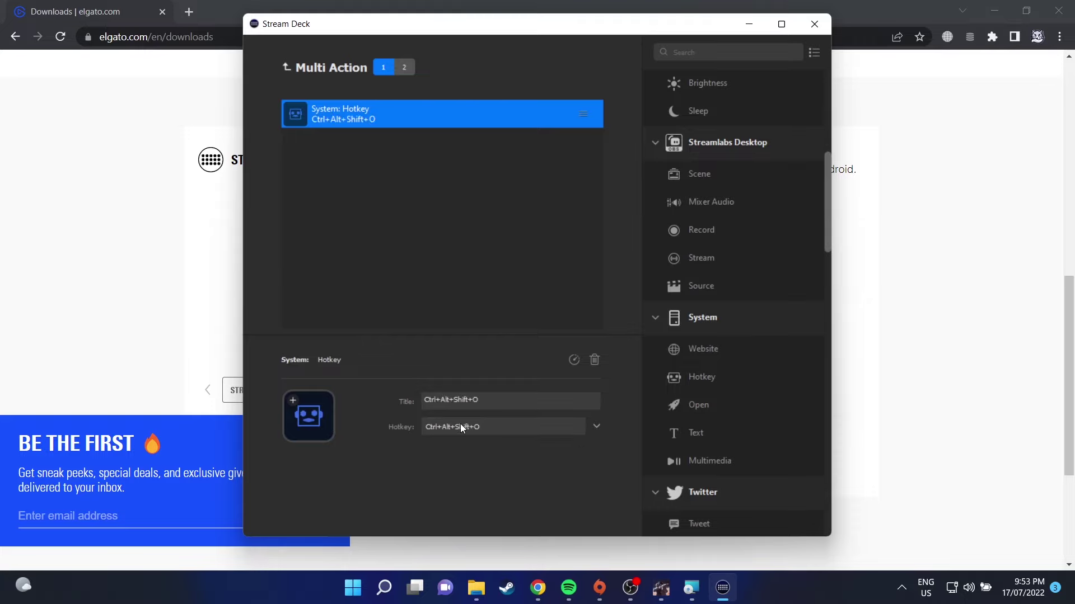
- Add a Hotkey action to the second state set to Ctrl+Alt+Shift+P, then return to state 1
click(404, 68)
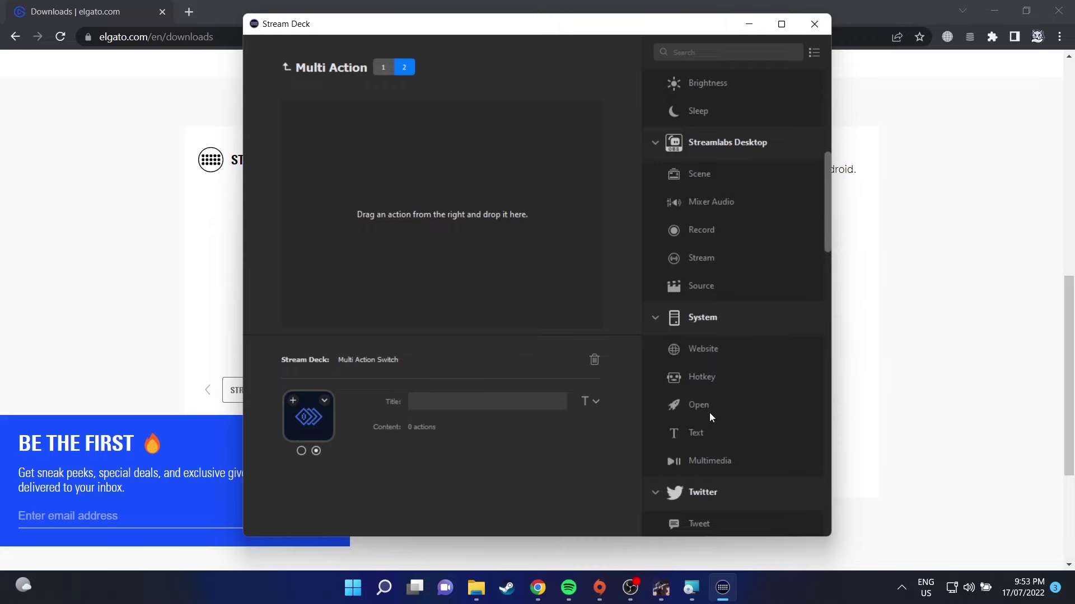
drag(700, 377, 398, 241)
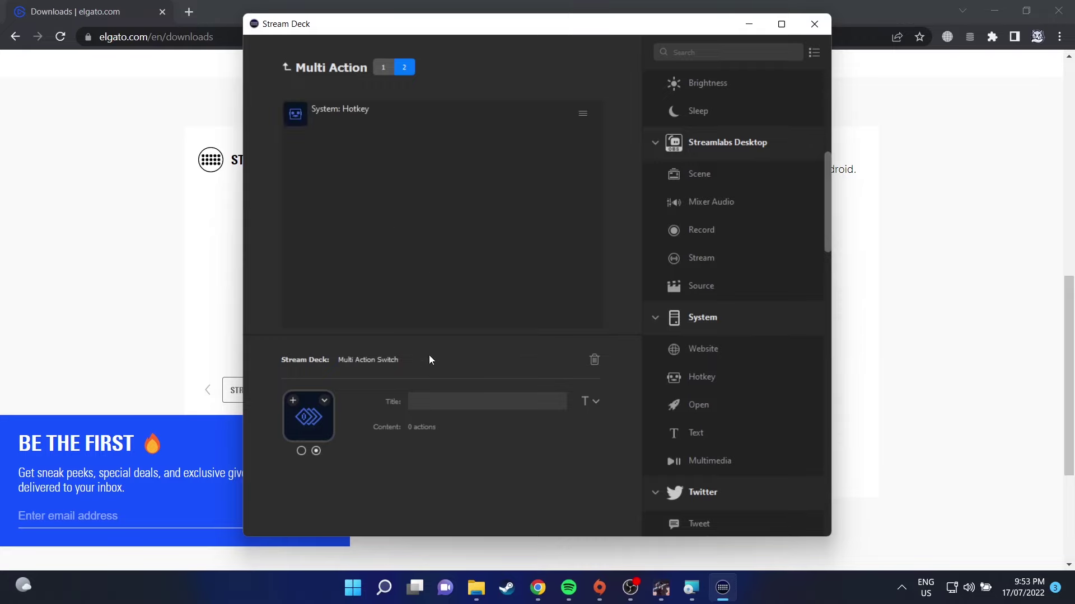
click(354, 107)
click(462, 431)
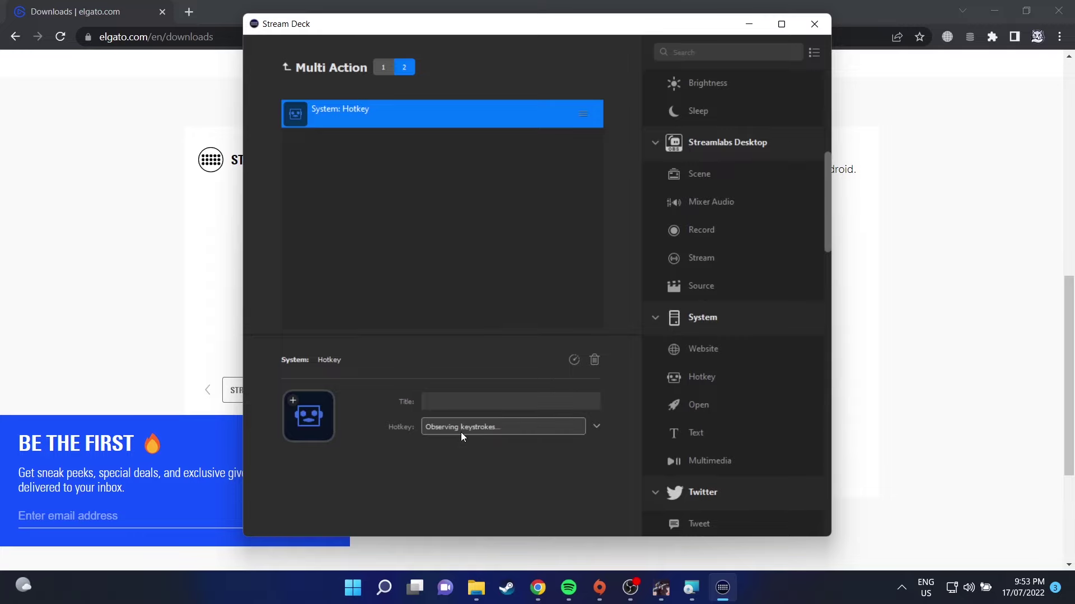
key(ctrl+alt+shift+p)
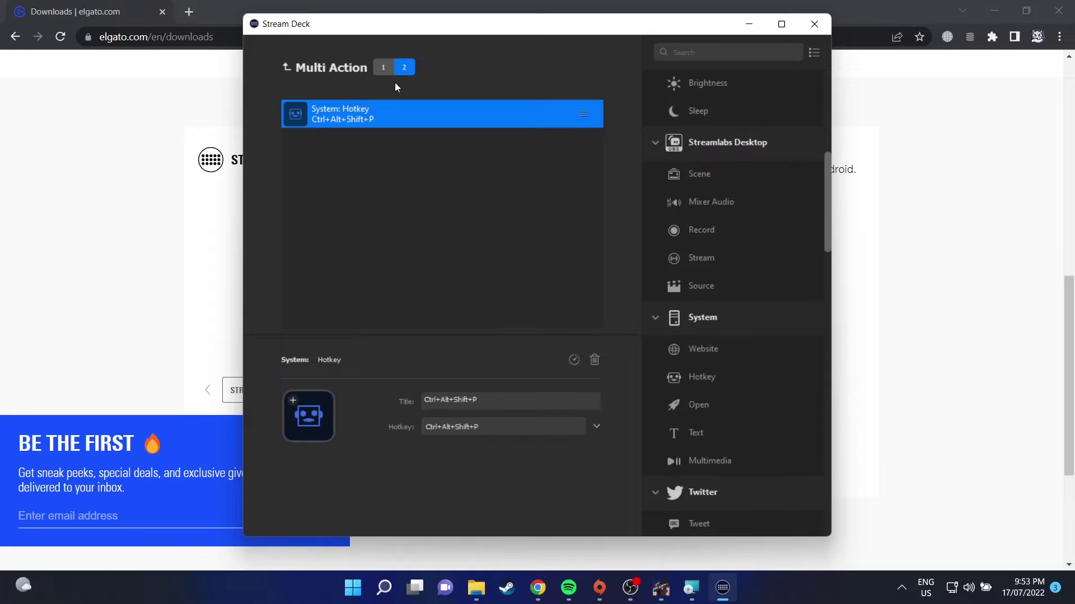
click(384, 68)
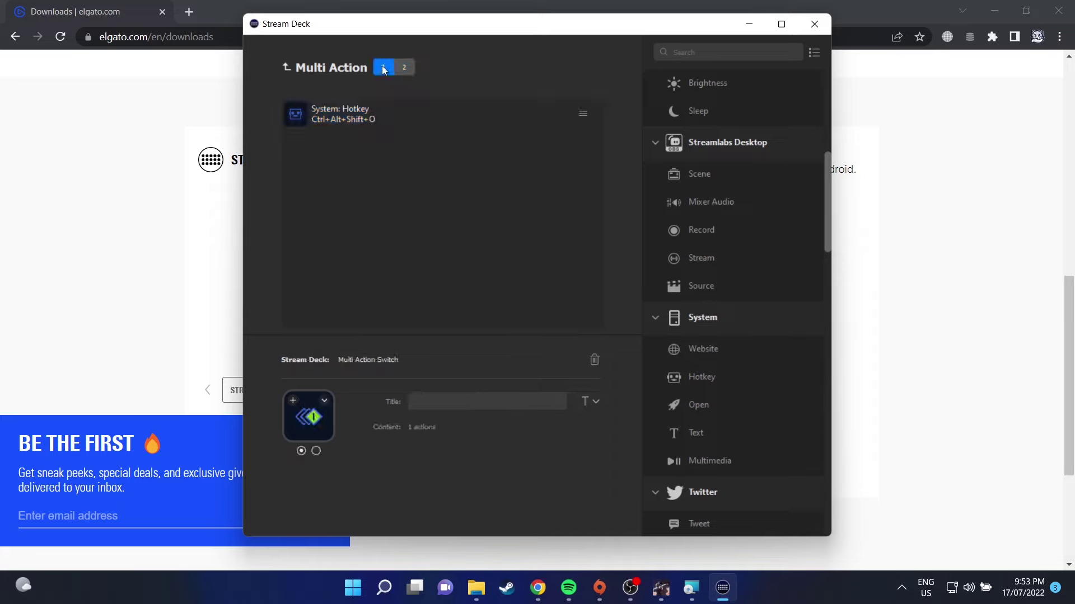
click(325, 401)
- Give the first state the grey clapperboard icon from the Icon Library
click(360, 449)
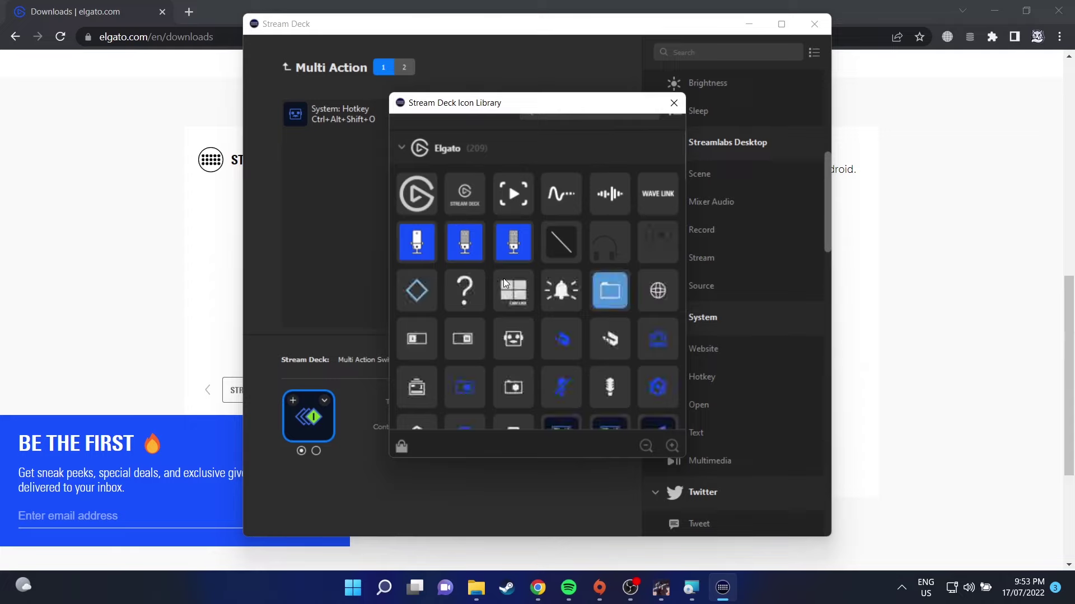
scroll(504, 282, down, 5)
scroll(503, 282, down, 3)
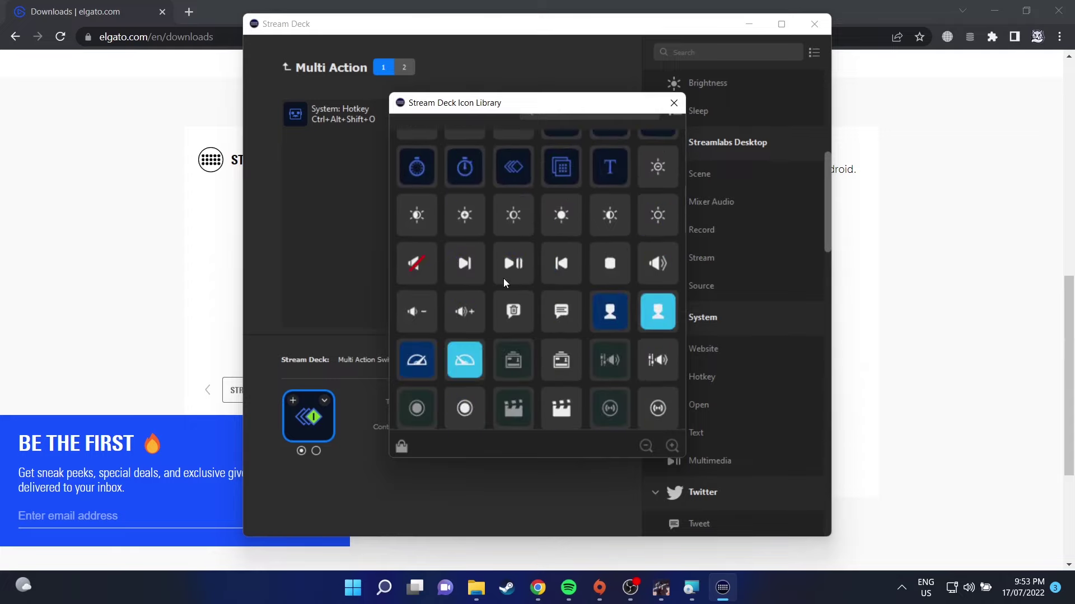
scroll(503, 278, down, 5)
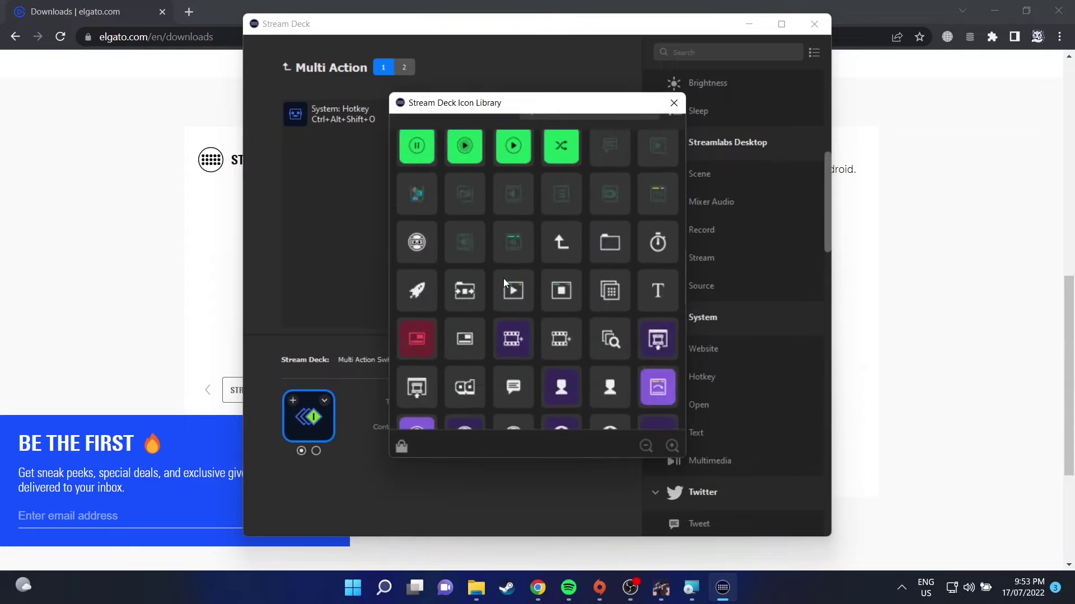
scroll(503, 278, down, 3)
scroll(504, 280, down, 3)
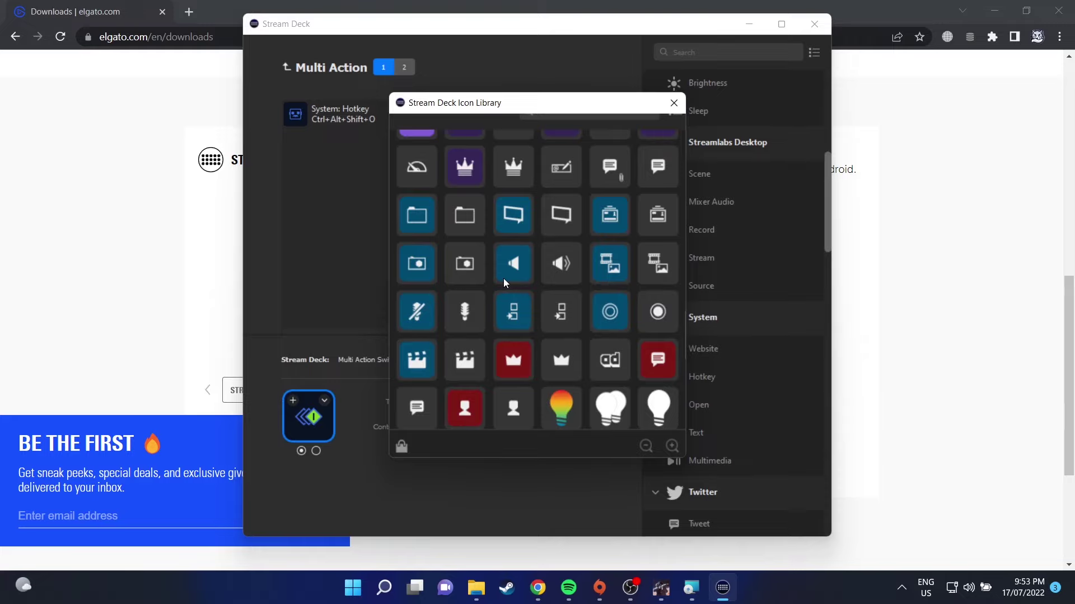
click(465, 360)
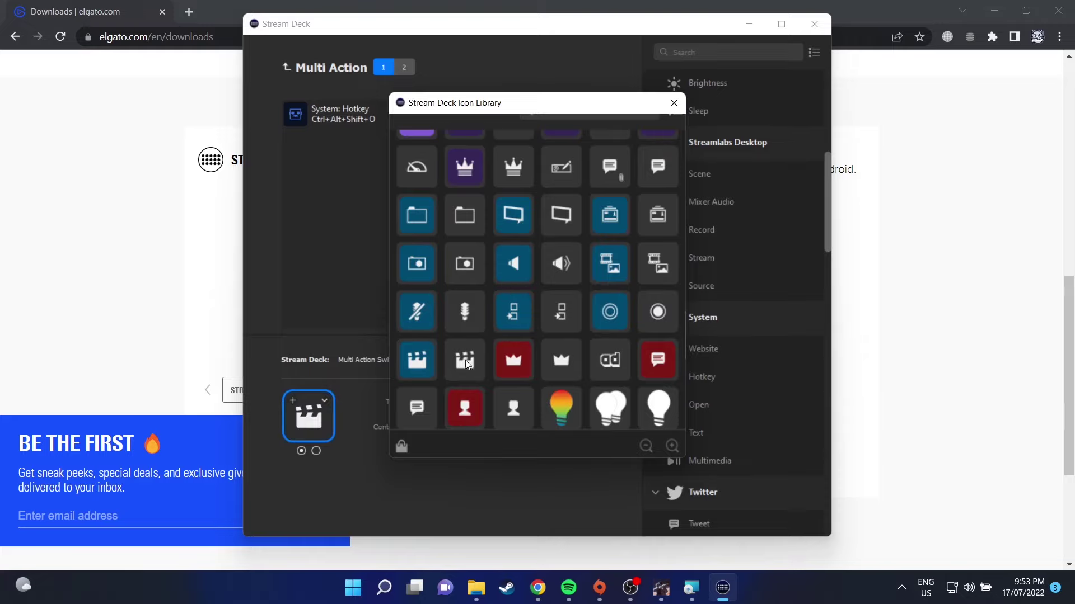
click(676, 96)
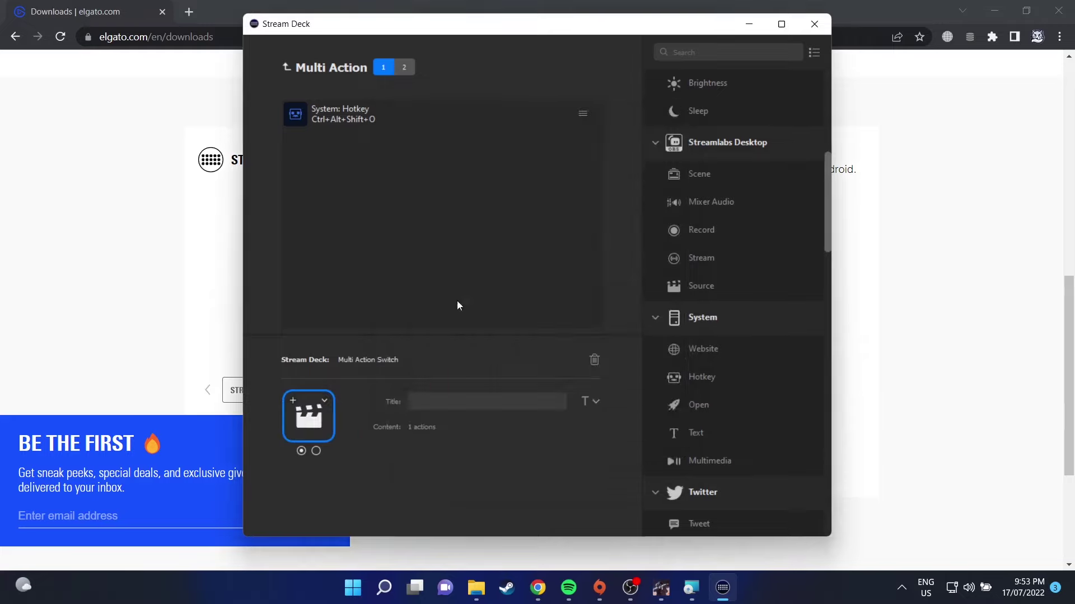
- Give the second state the blue clapperboard icon from the Icon Library
click(405, 68)
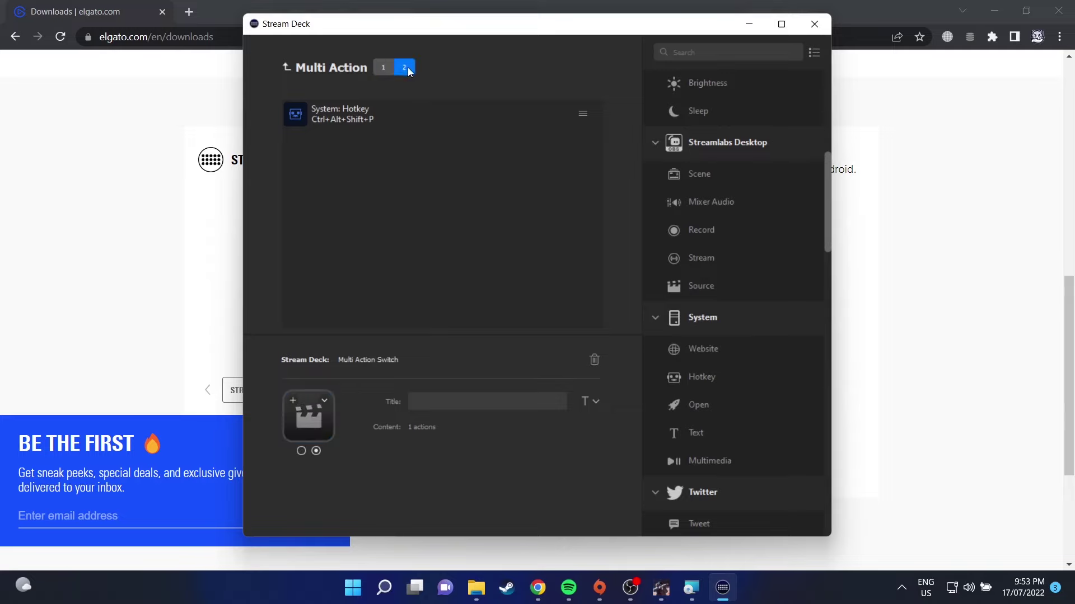
click(324, 398)
click(358, 451)
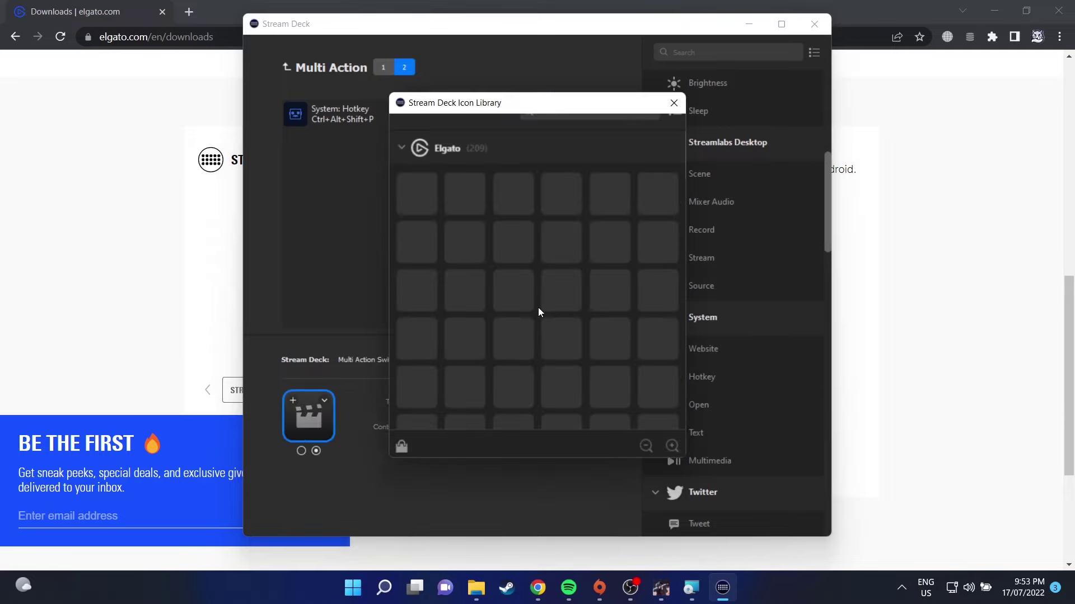
scroll(537, 307, down, 15)
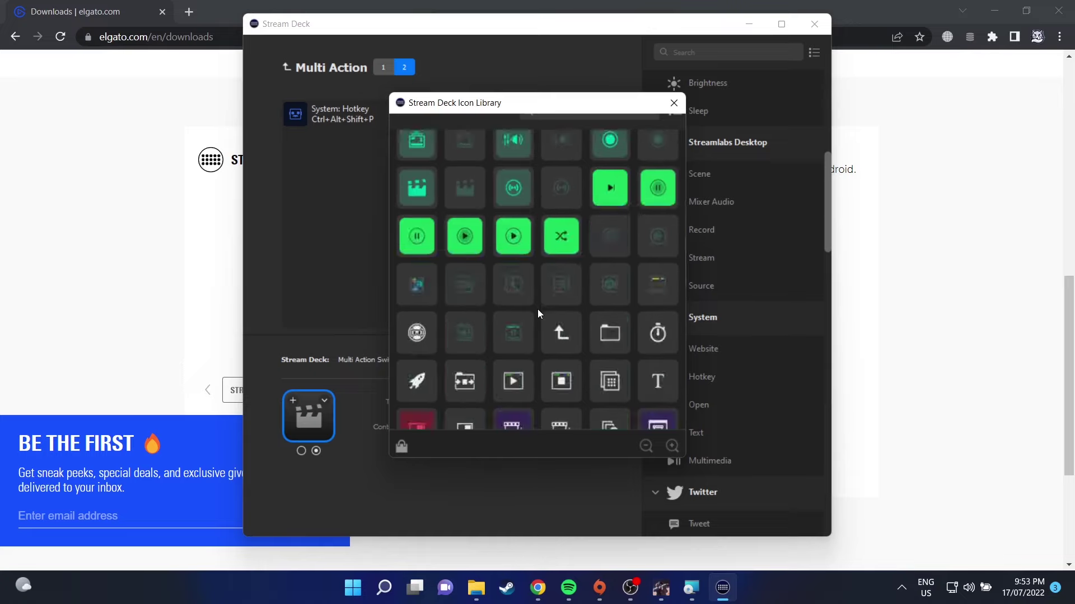
scroll(537, 309, down, 3)
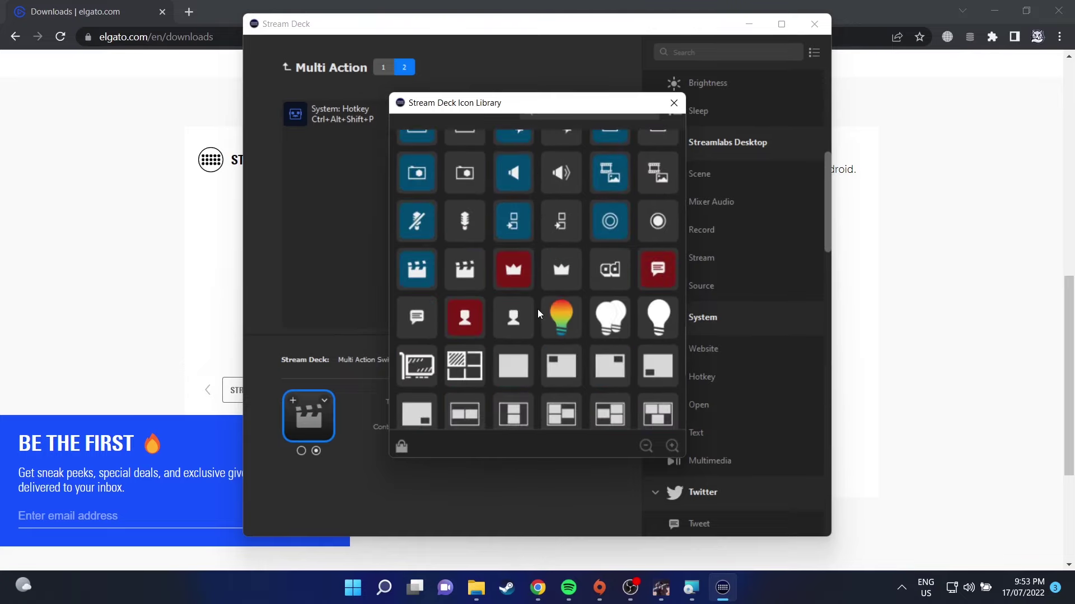
click(422, 266)
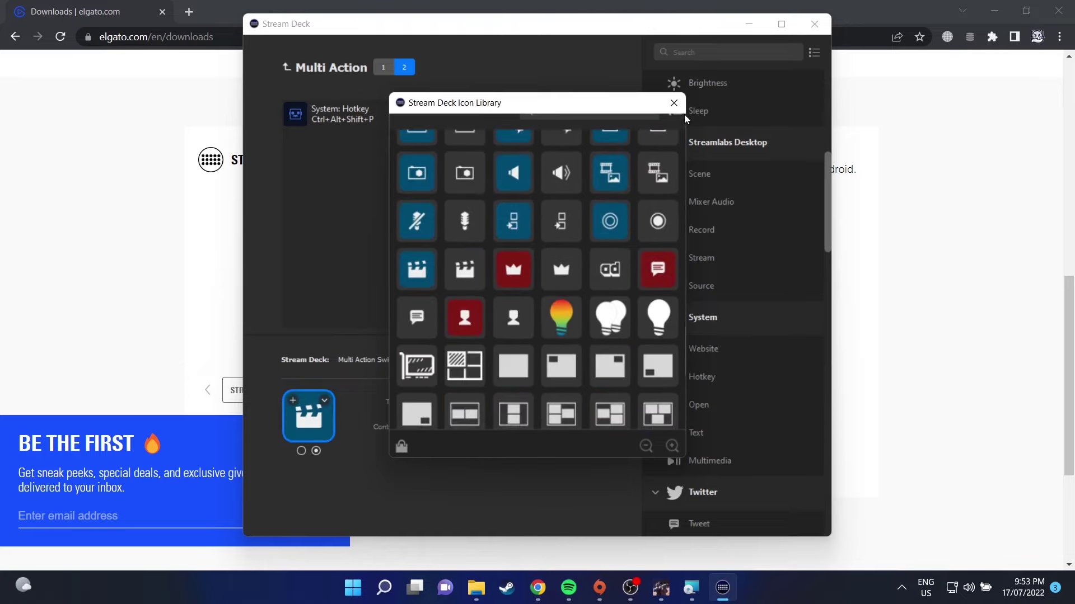
click(674, 104)
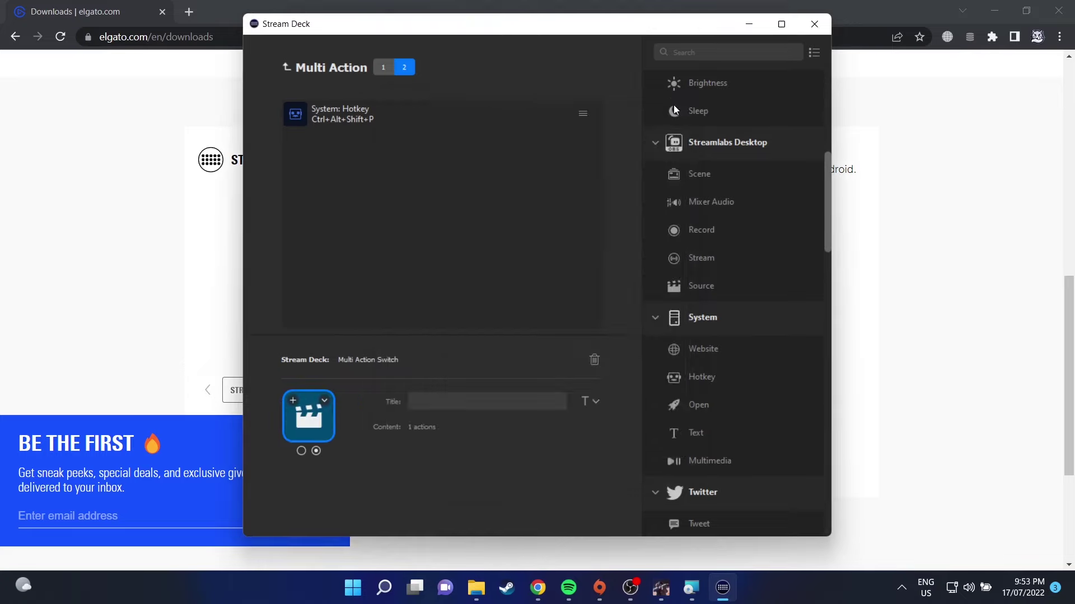
click(385, 66)
click(400, 68)
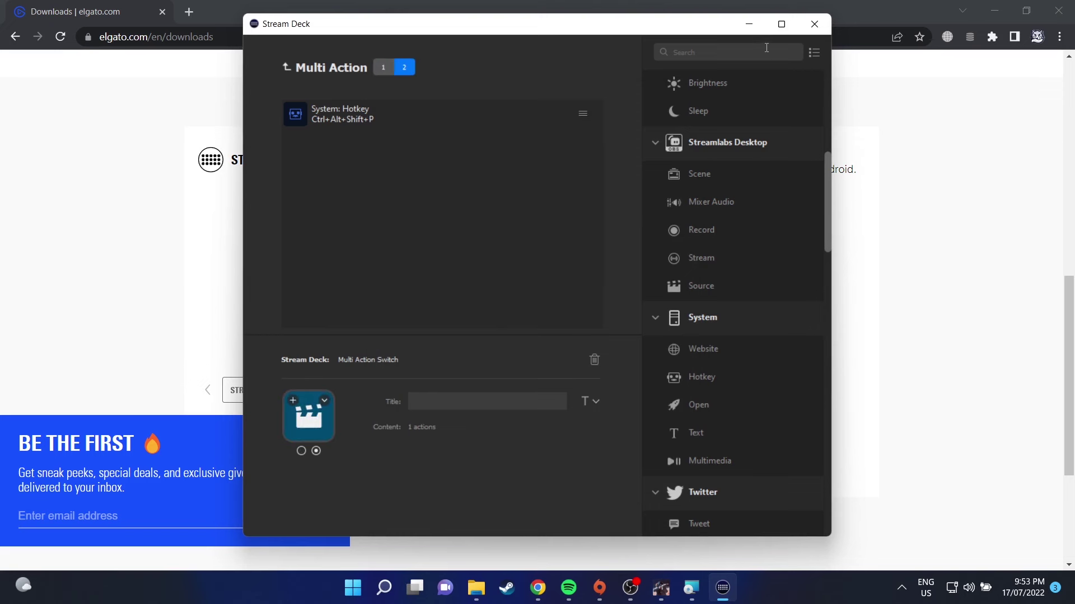